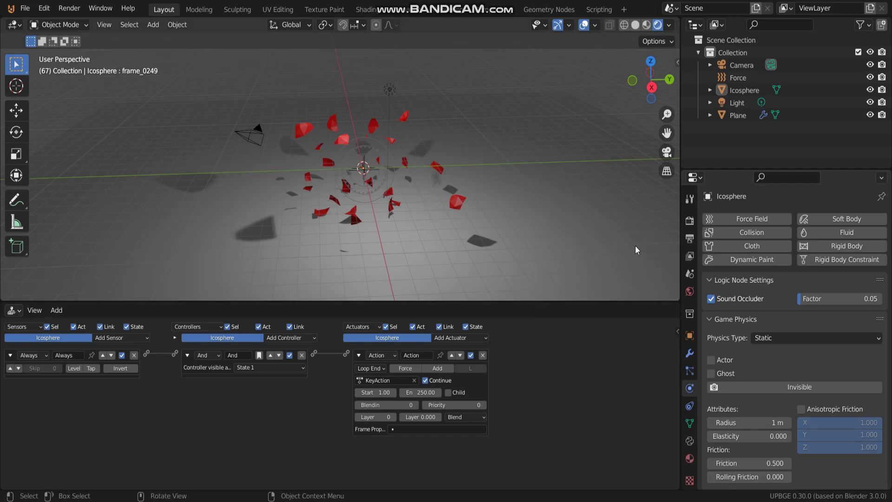
- Run the game to watch the shattered icosphere explode, then stop it
middle_click_drag(489, 166, 424, 154)
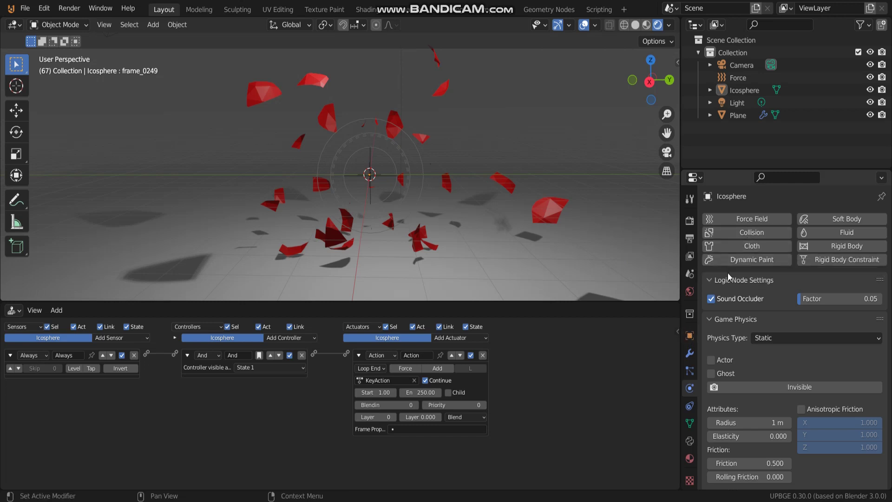
middle_click_drag(450, 202, 387, 222)
key("p")
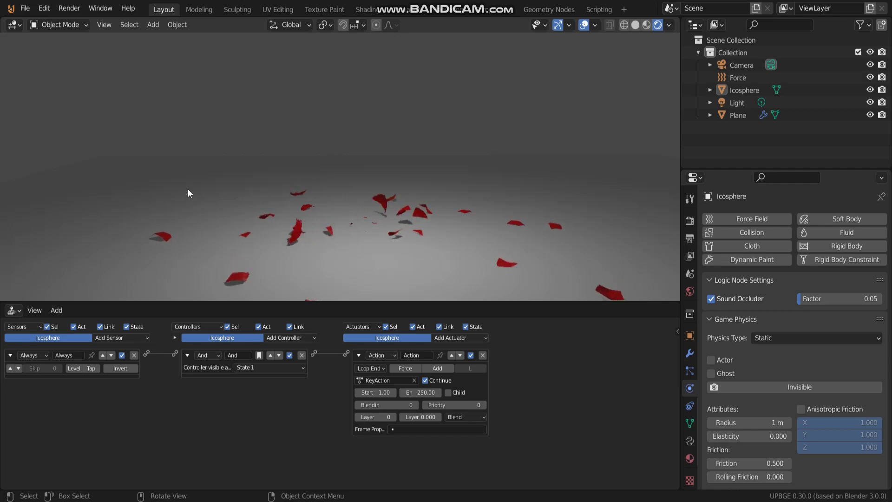
key("Escape")
middle_click_drag(269, 191, 347, 214)
scroll(336, 191, "up", 3)
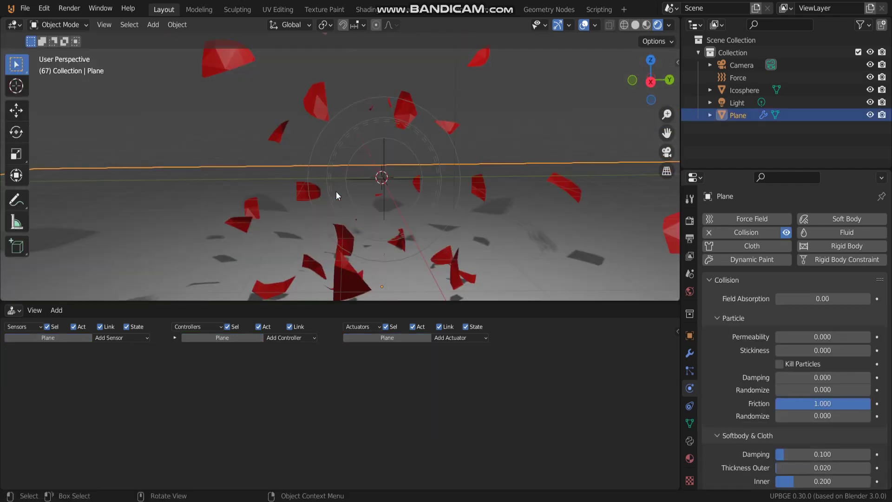
- Start a new General file without saving, and delete the default cube
key("ctrl+n")
left_click(341, 190)
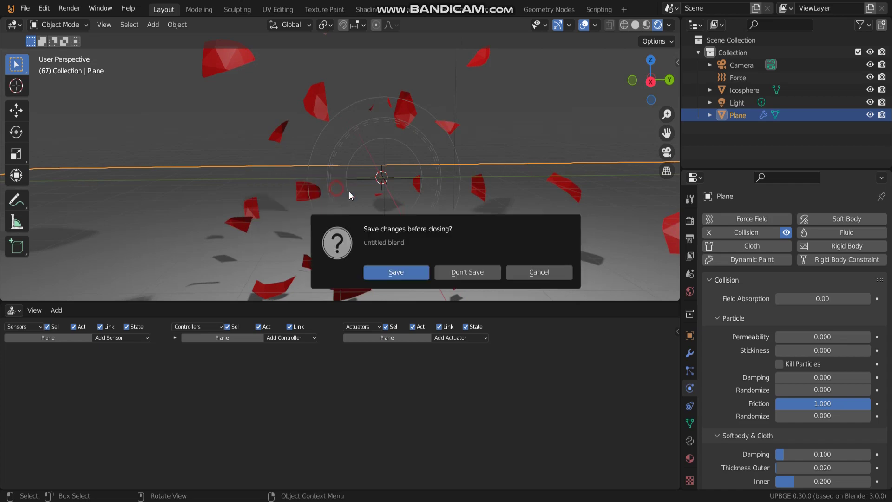
left_click(468, 272)
middle_click_drag(452, 231, 529, 225)
scroll(429, 204, "up", 4)
middle_click_drag(429, 204, 391, 202)
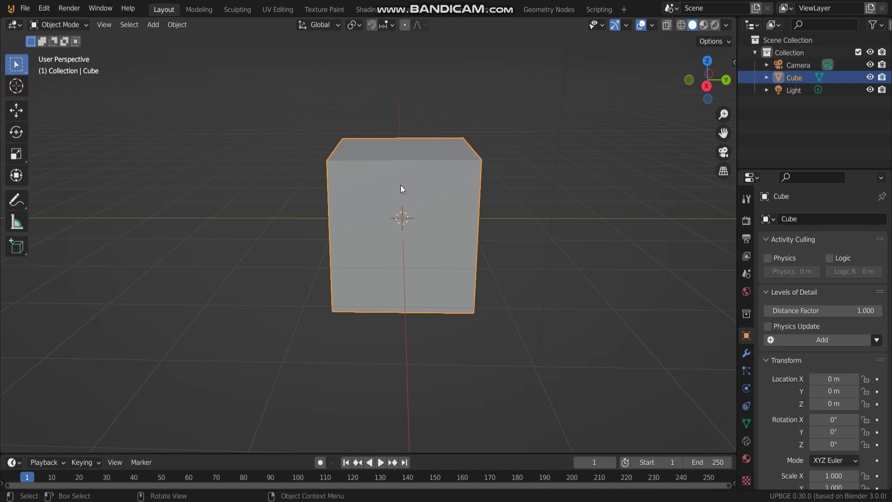
key("Delete")
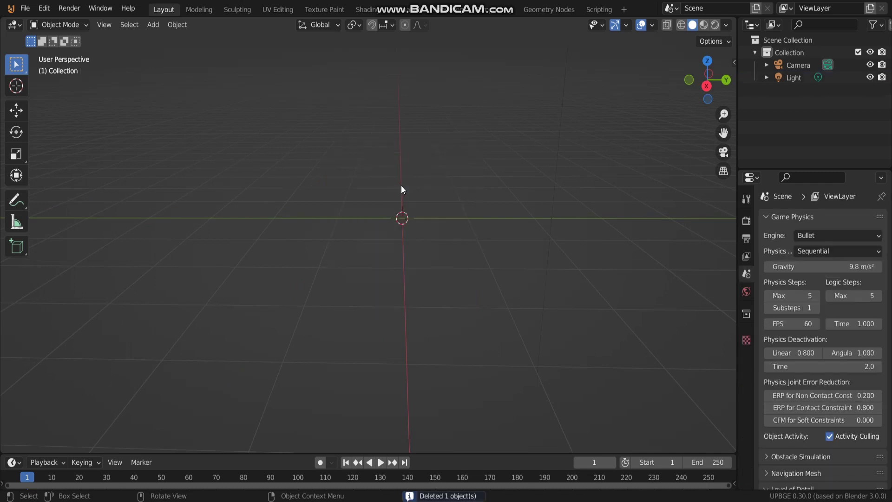
- Add a Suzanne monkey mesh at the origin
middle_click_drag(403, 191, 408, 178)
key("shift+a")
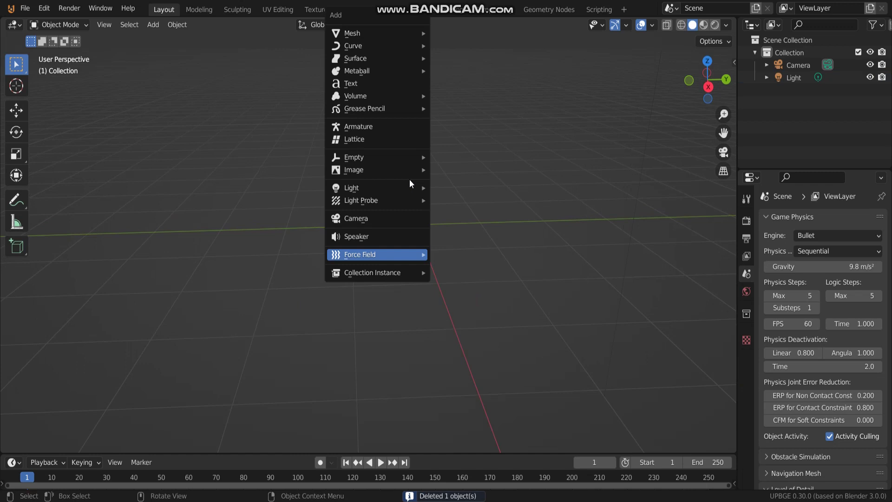
mouse_move(390, 31)
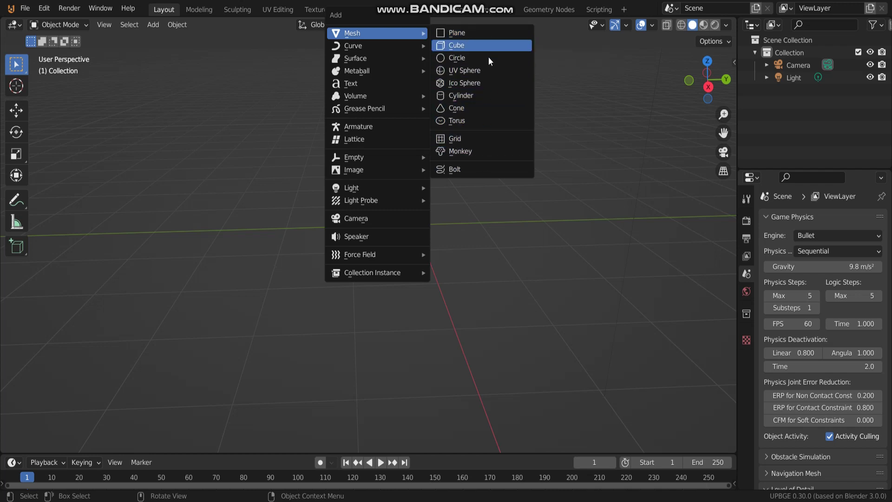
left_click(455, 151)
mouse_move(394, 264)
middle_mouse_down()
mouse_move(475, 257)
mouse_move(355, 286)
mouse_move(454, 272)
mouse_move(360, 187)
mouse_move(453, 177)
mouse_move(479, 102)
middle_mouse_up()
- Switch the viewport to Rendered shading and move the light to a new position
left_click(715, 25)
scroll(430, 151, "down", 4)
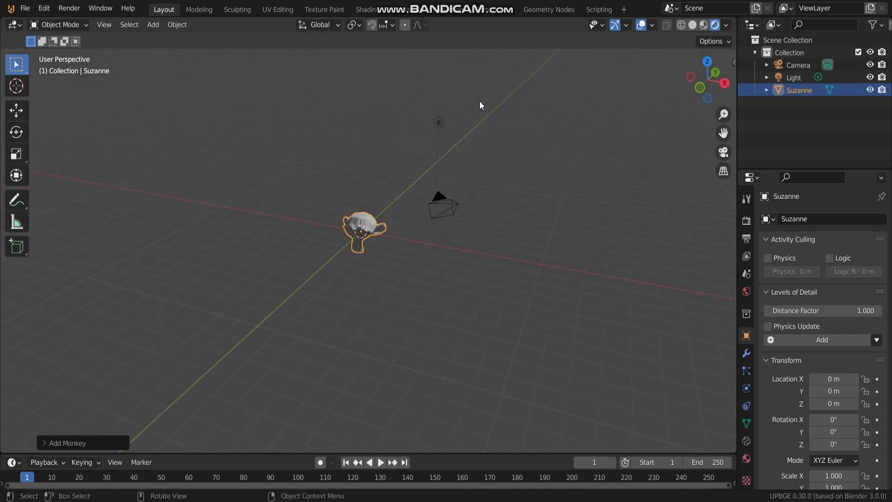
left_click(439, 124)
key("g")
left_click(307, 246)
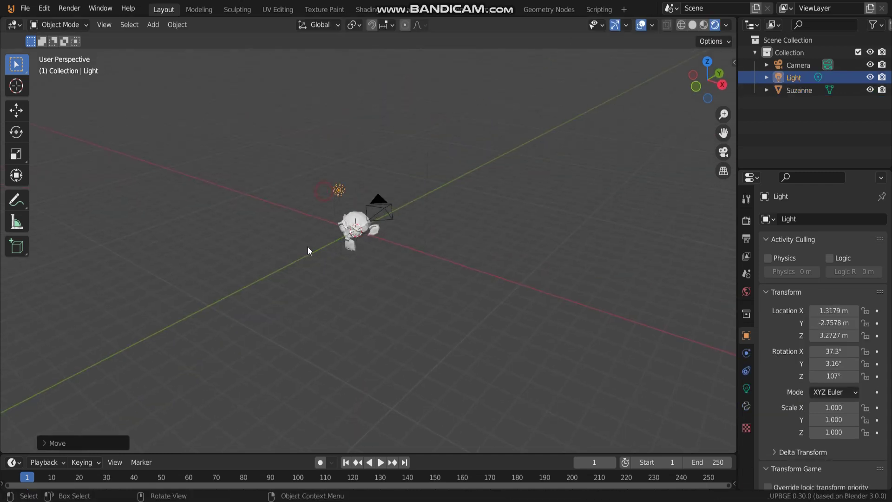
middle_click_drag(308, 246, 647, 285)
- Add a plane mesh and reset its location to the origin
left_click(366, 248)
left_click_drag(737, 267, 635, 267)
key("shift+a")
mouse_move(388, 248)
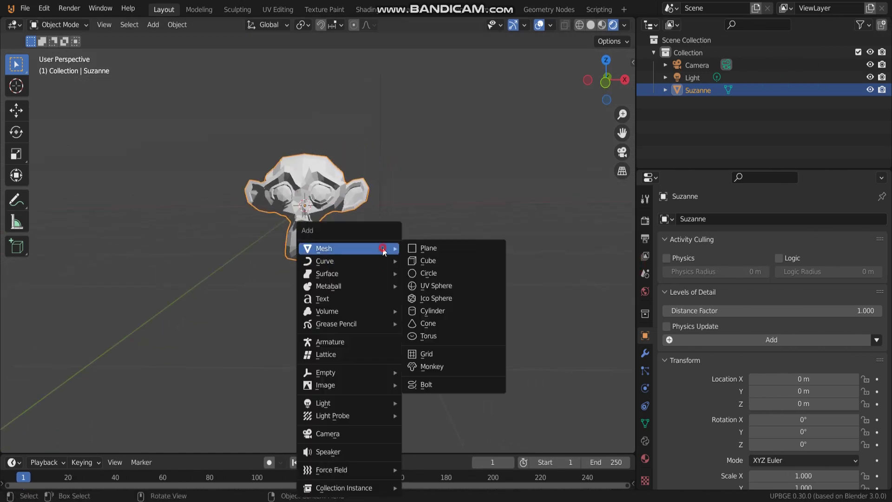
left_click(438, 250)
key("alt+g")
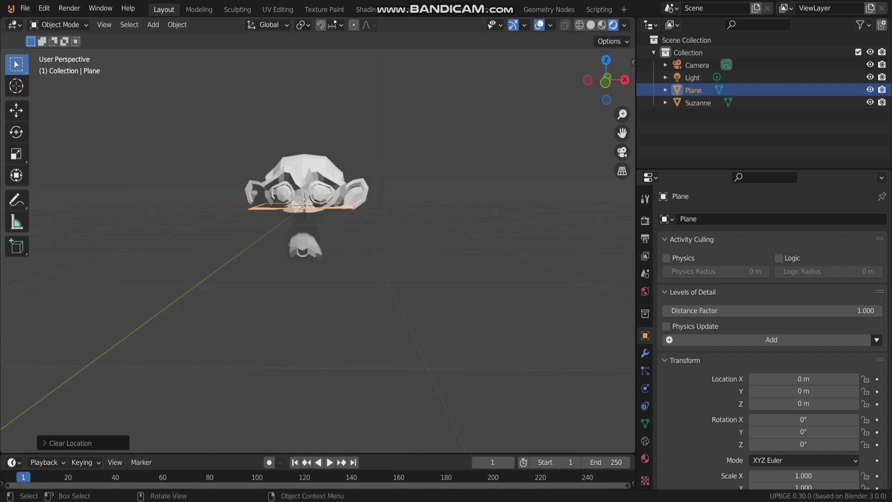
- Enlarge the plane and lower it vertically to Z -2.6299 m
key("s")
key("Return")
key("g")
key("z")
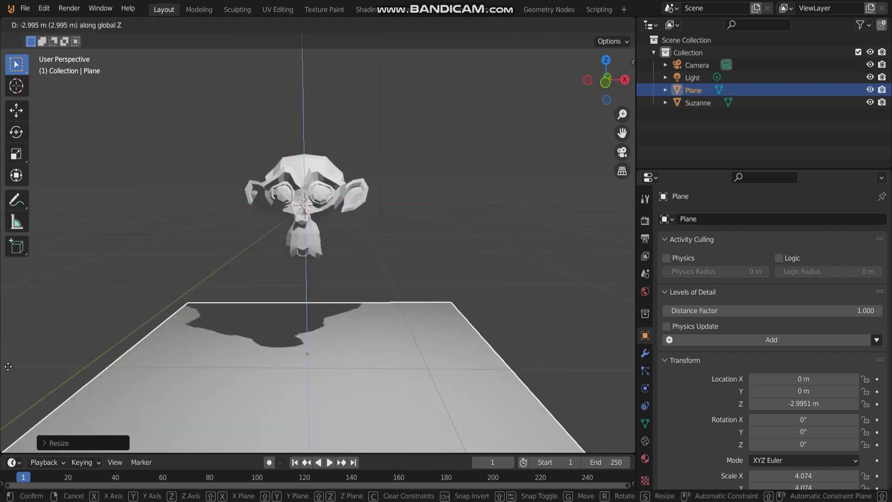
left_click(63, 334)
middle_click_drag(63, 334, 242, 358)
left_click(243, 348)
- Scale the plane up to about 12 as a large floor and display its Physics settings
key("s")
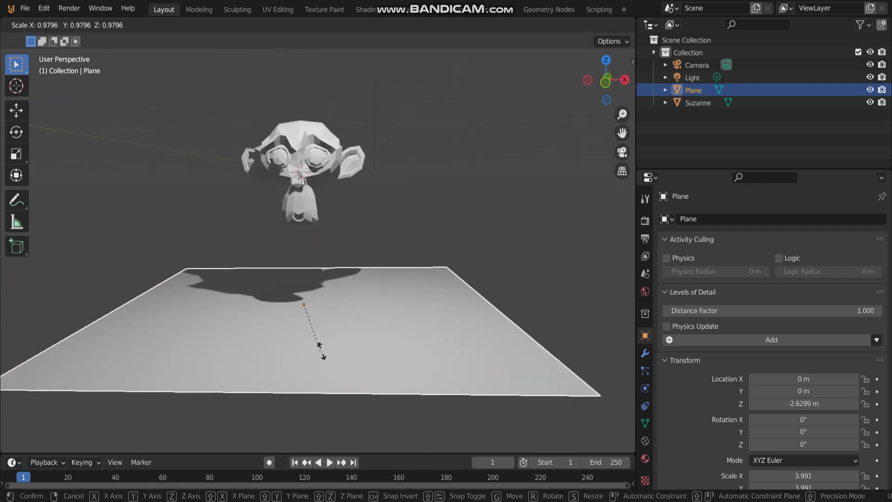
left_click(444, 355)
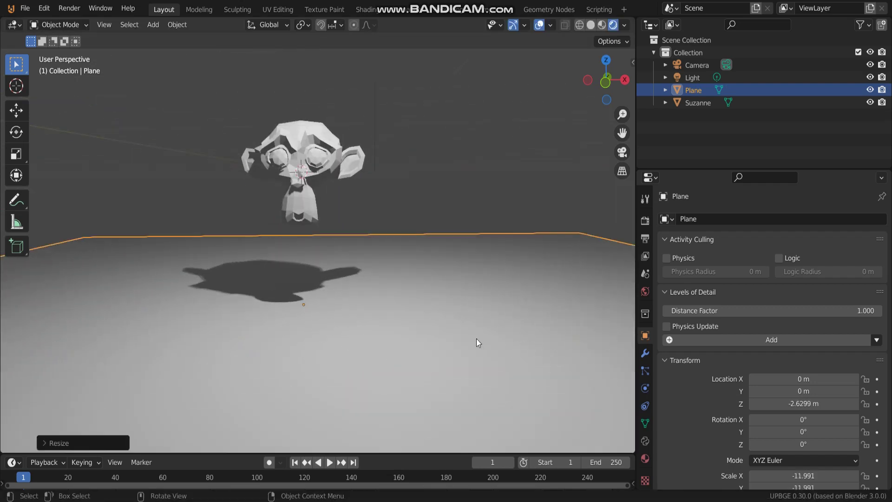
left_click(645, 354)
left_click(645, 388)
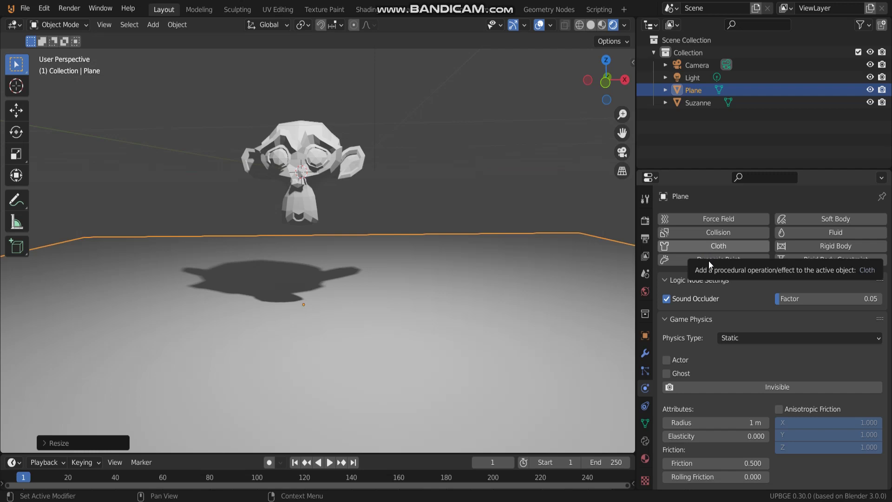
- Select Suzanne and give her Cloth physics
left_click(303, 168)
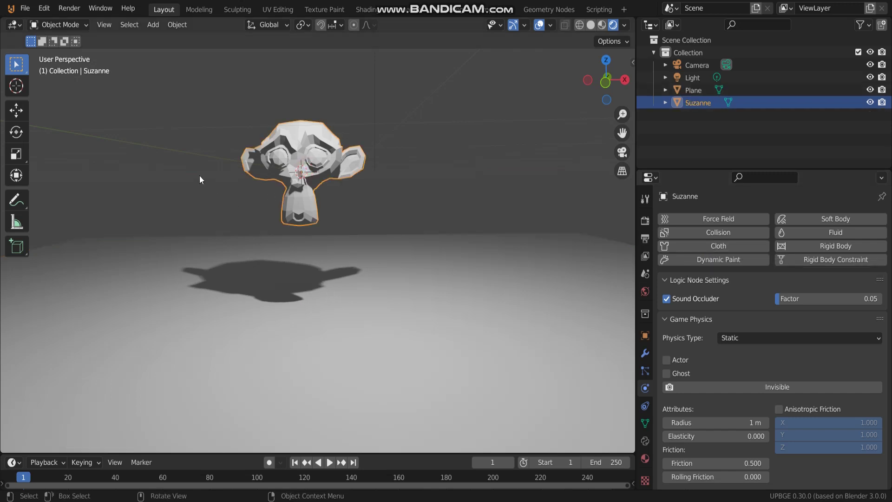
left_click(176, 127)
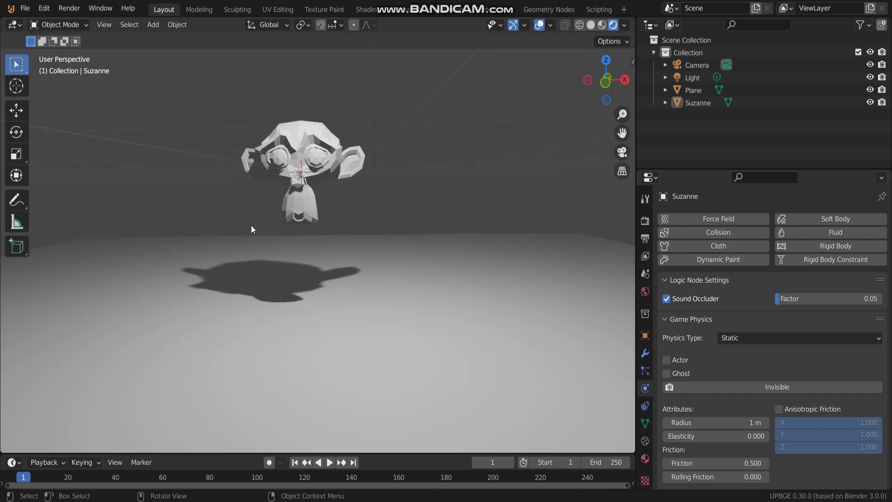
left_click(311, 216)
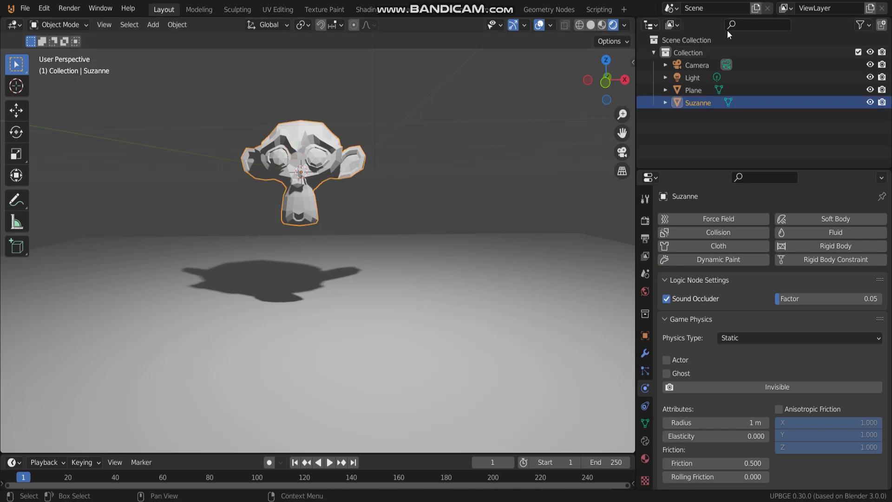
left_click(360, 180)
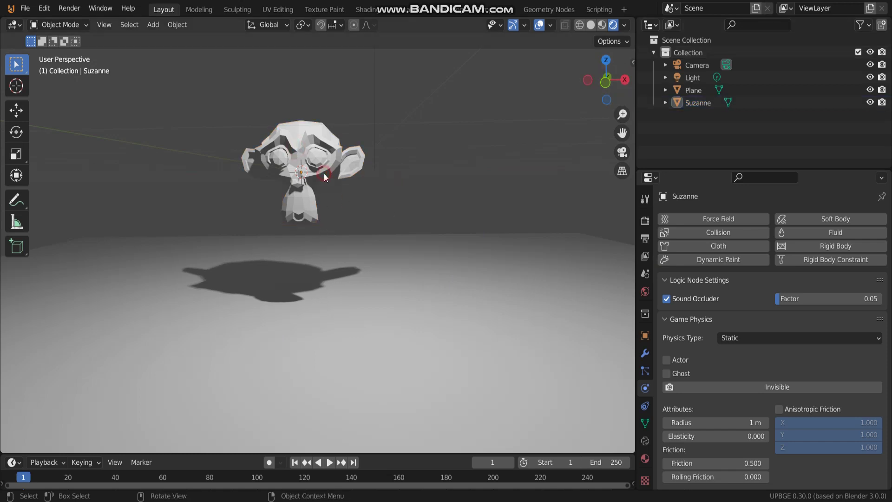
left_click(324, 173)
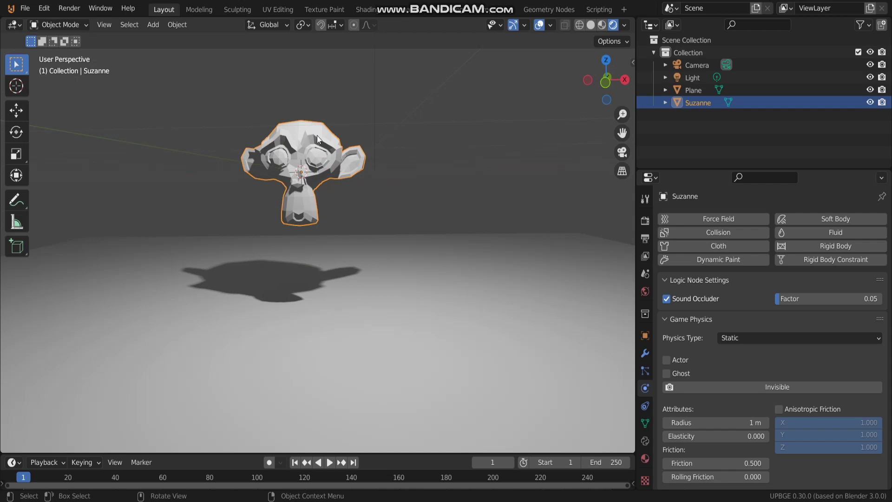
left_click(712, 246)
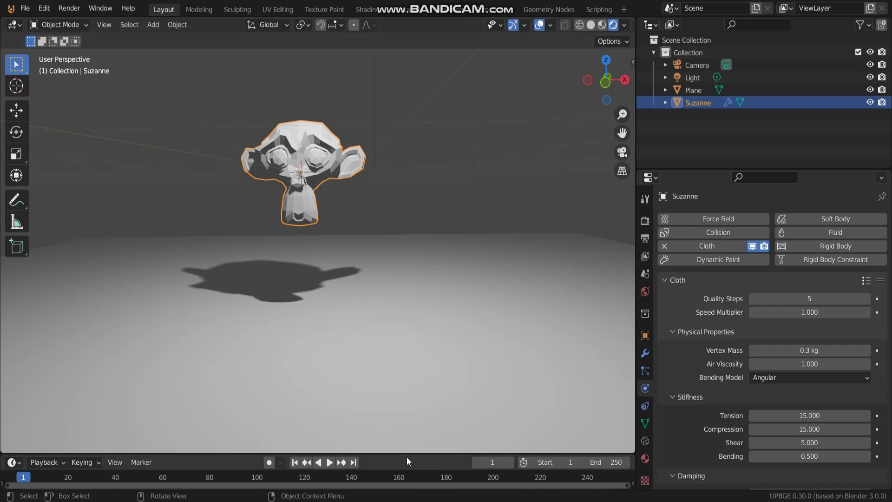
- Enlarge the timeline and play the animation to watch the cloth fall through the floor
left_click_drag(406, 455, 400, 412)
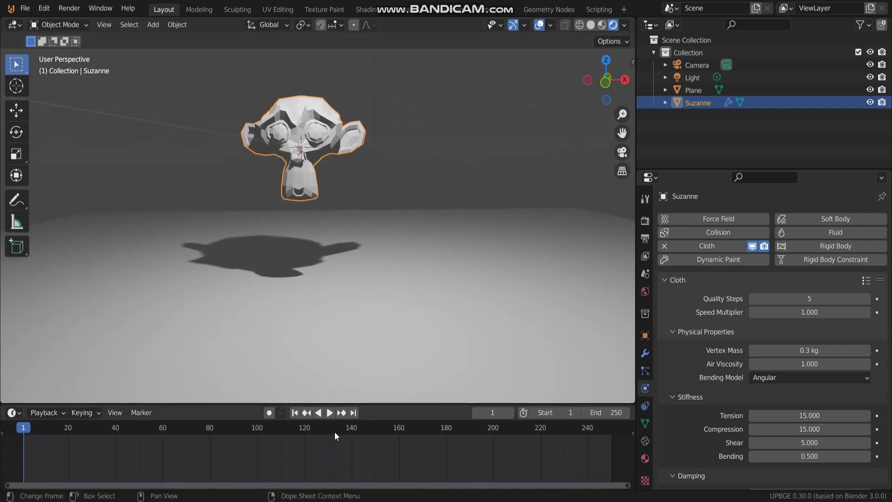
left_click(329, 412)
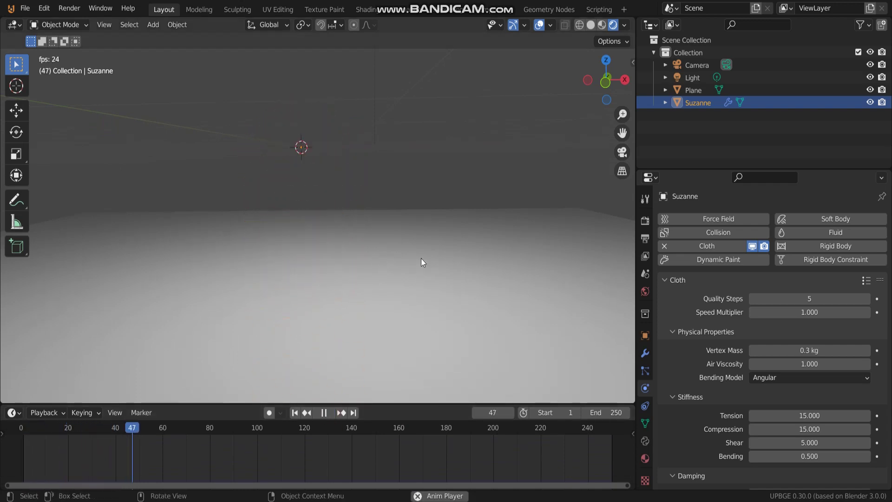
middle_click_drag(422, 229, 511, 260)
- Give the floor plane Collision physics and replay from frame 1 so Suzanne lands on it
left_click(596, 287)
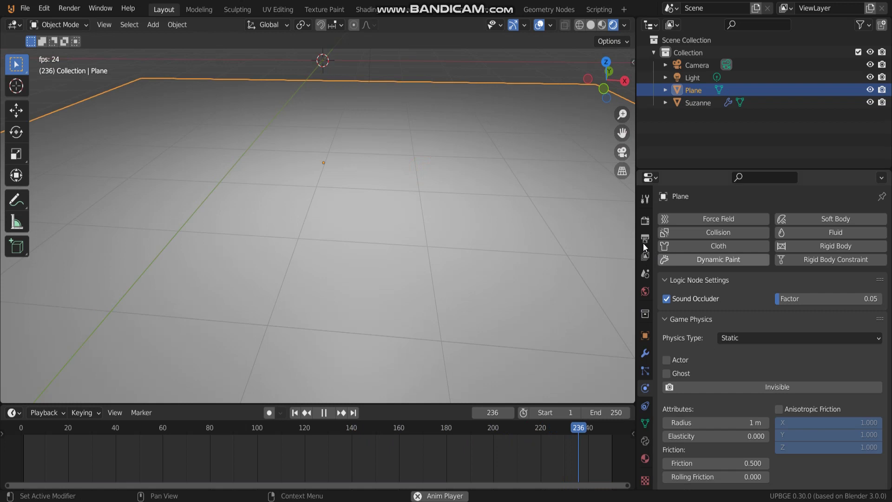
left_click(713, 233)
middle_click_drag(582, 236, 490, 200)
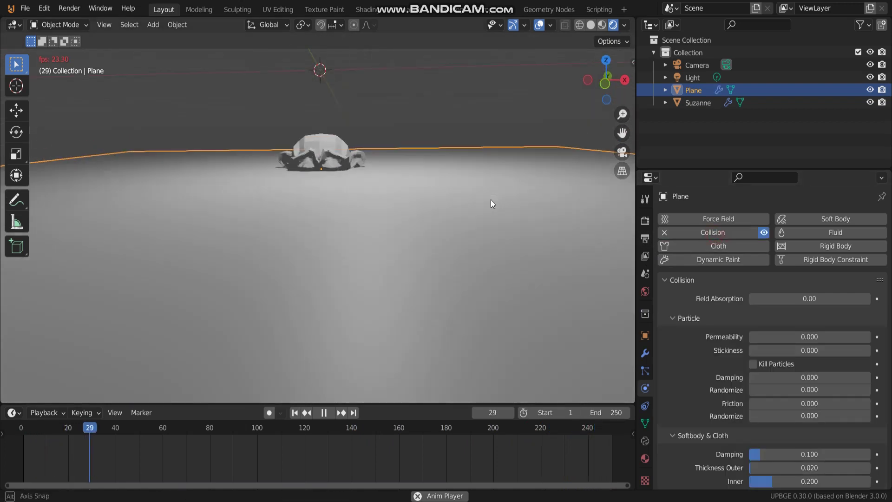
middle_click_drag(533, 220, 409, 278)
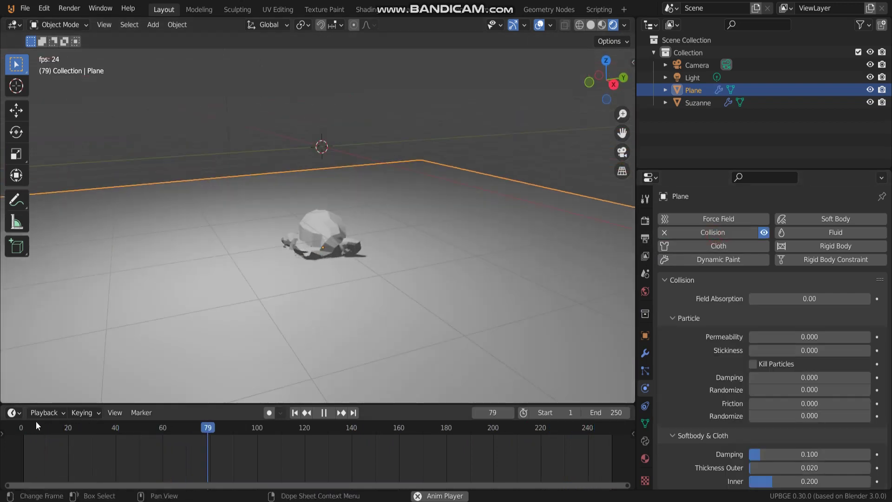
left_click(22, 428)
middle_click_drag(257, 222, 399, 225)
left_click(394, 264)
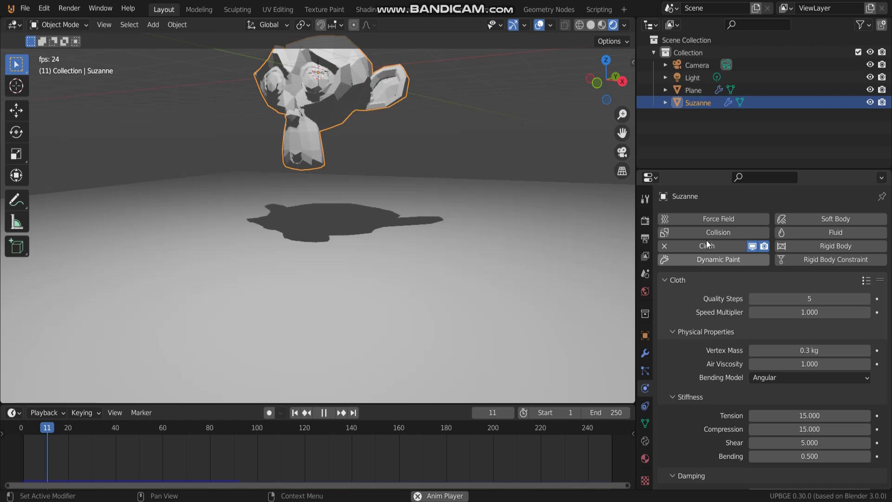
middle_click_drag(484, 219, 619, 272)
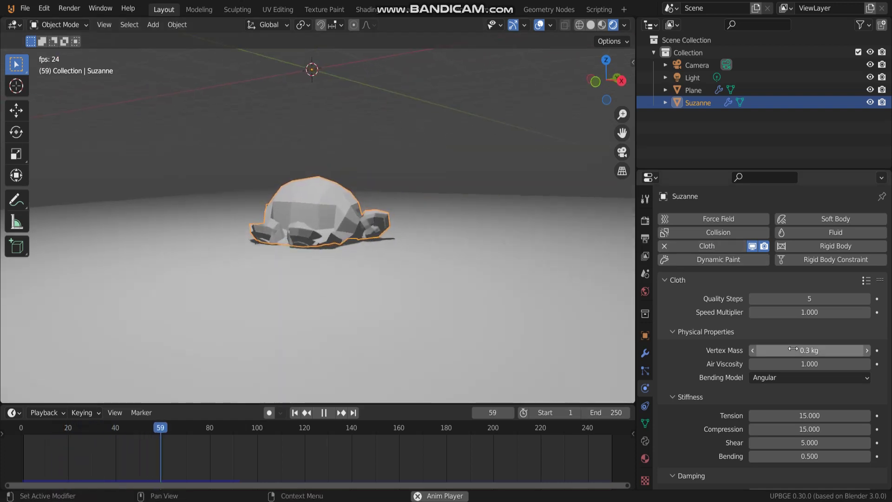
- Set cloth Damping Bending to 0 and raise Stiffness Bending from 20 to 25.3
middle_click_drag(514, 298, 516, 279)
scroll(775, 367, "down", 5)
scroll(775, 366, "down", 4)
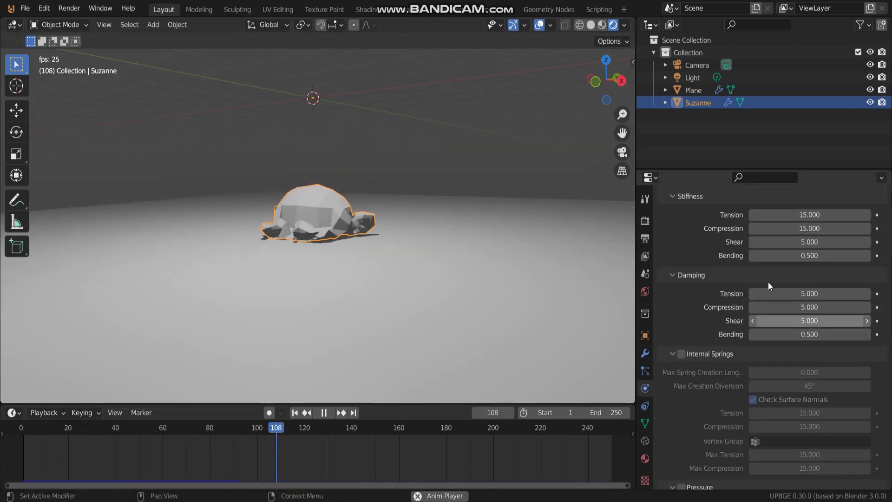
key("BackSpace")
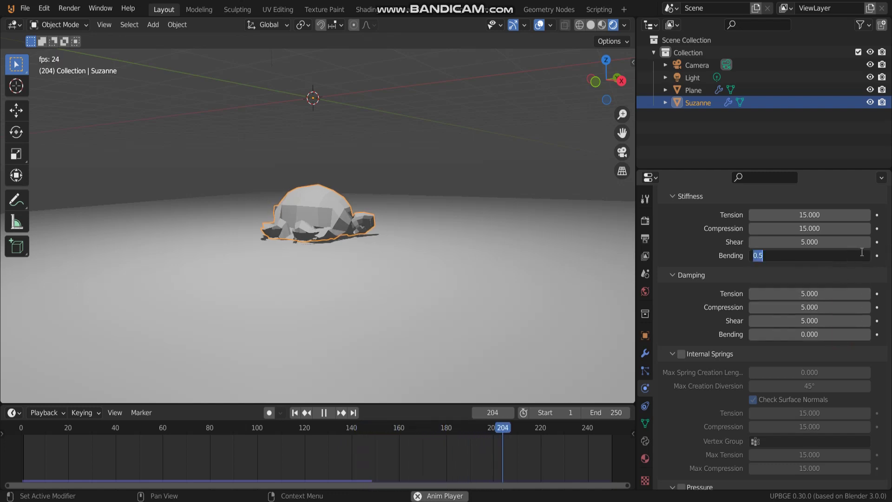
type("20")
key("Return")
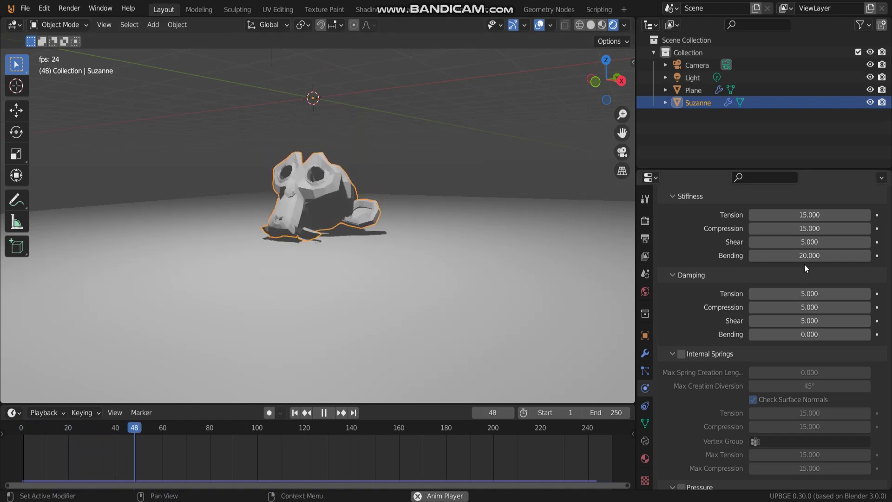
left_click(867, 255)
left_click_drag(809, 255, 822, 255)
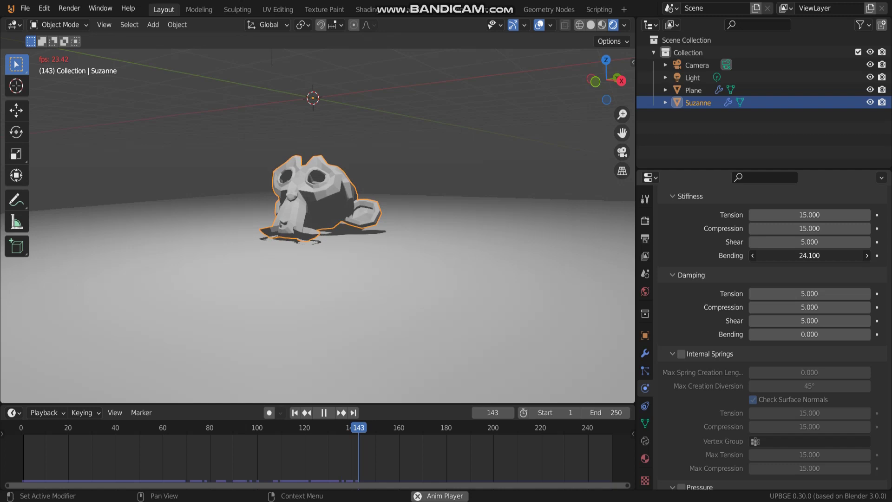
left_click_drag(809, 256, 812, 255)
- Rewind playback to the start of the fall and watch the stiffer monkey land
left_click(102, 437)
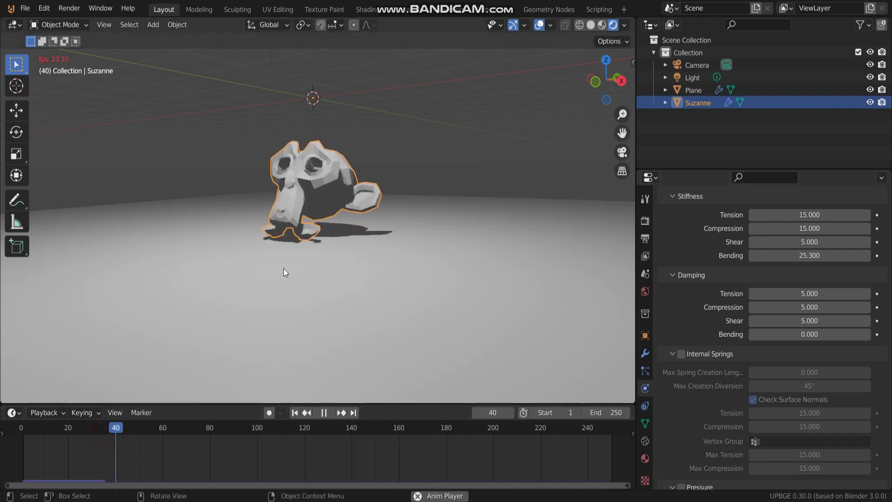
middle_click_drag(297, 298, 242, 314)
key("shift+Left")
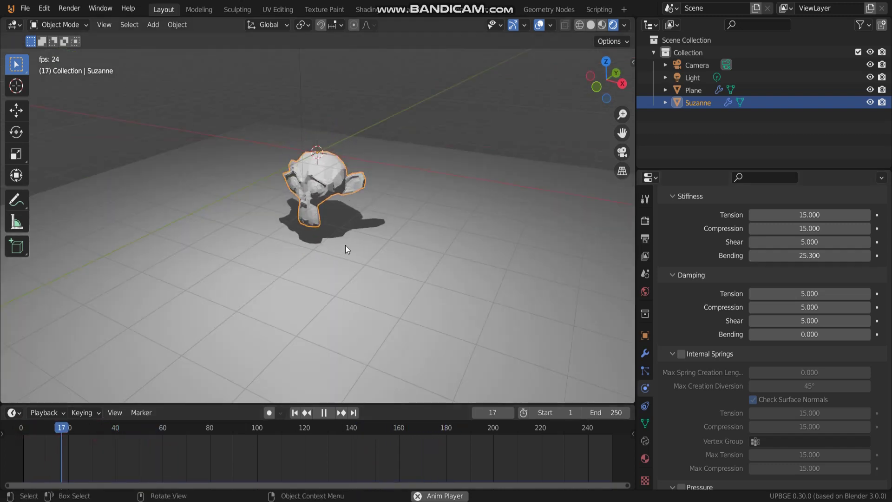
middle_click_drag(409, 239, 469, 251)
scroll(802, 367, "down", 15)
scroll(802, 367, "up", 15)
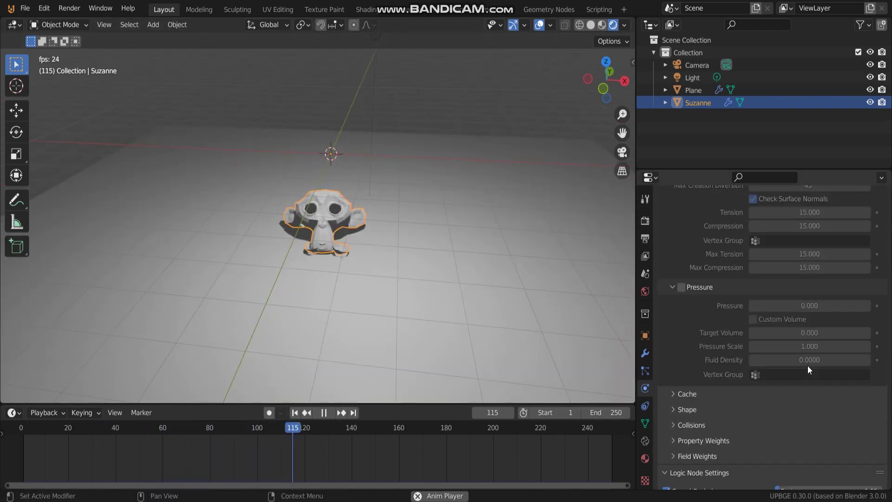
scroll(800, 348, "up", 3)
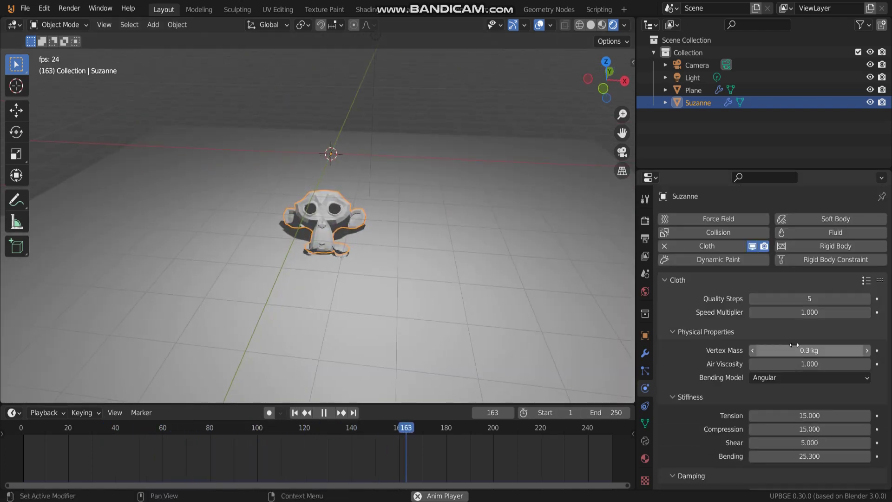
- Set the cloth cache Simulation Start to frame 60
scroll(794, 341, "down", 17)
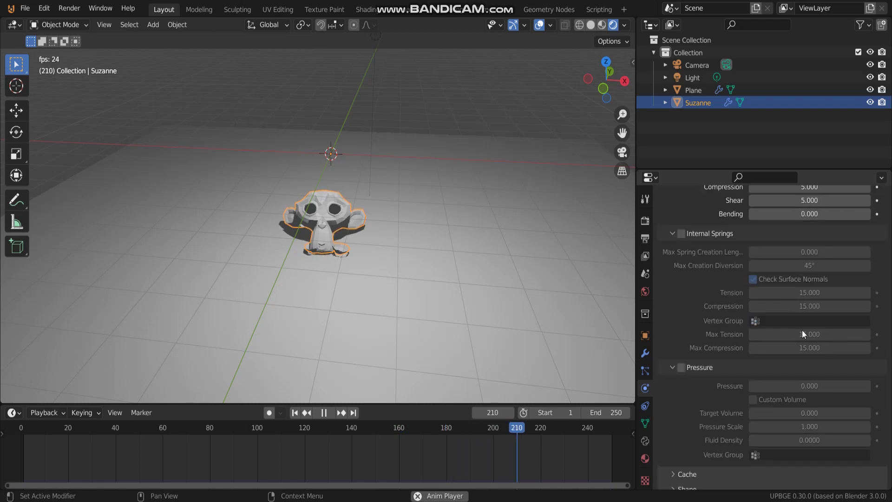
scroll(801, 330, "down", 10)
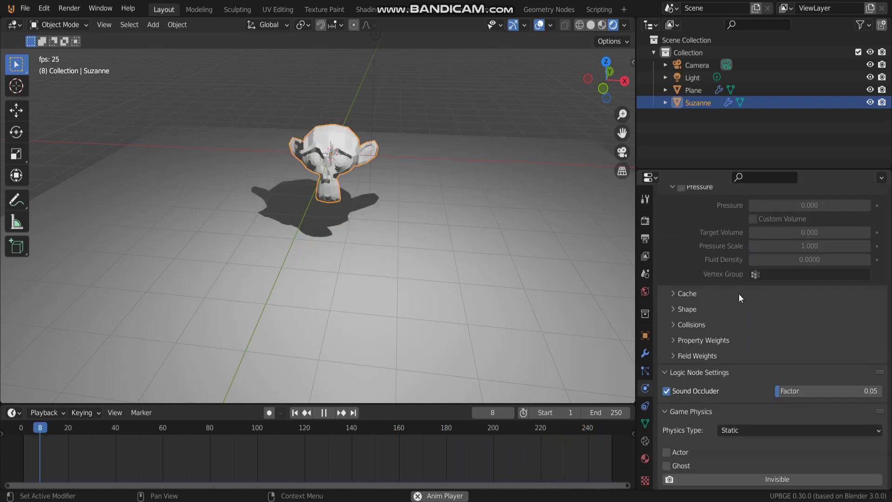
left_click(697, 295)
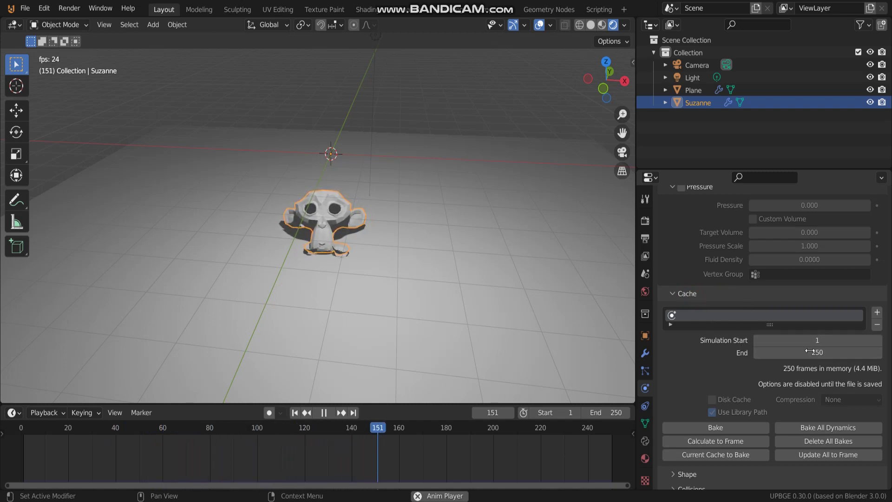
left_click(826, 341)
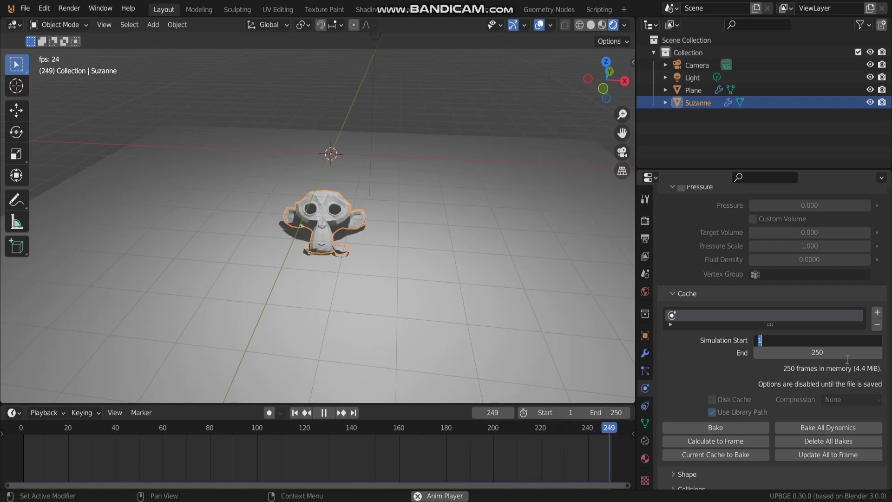
type("60")
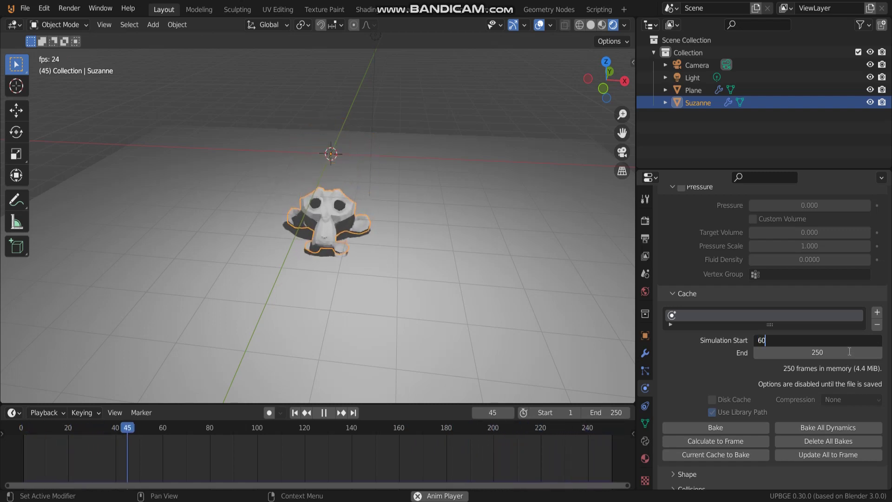
key("Return")
- Replay from around frame 43 to check the delayed fall and settled monkey
left_click(116, 430)
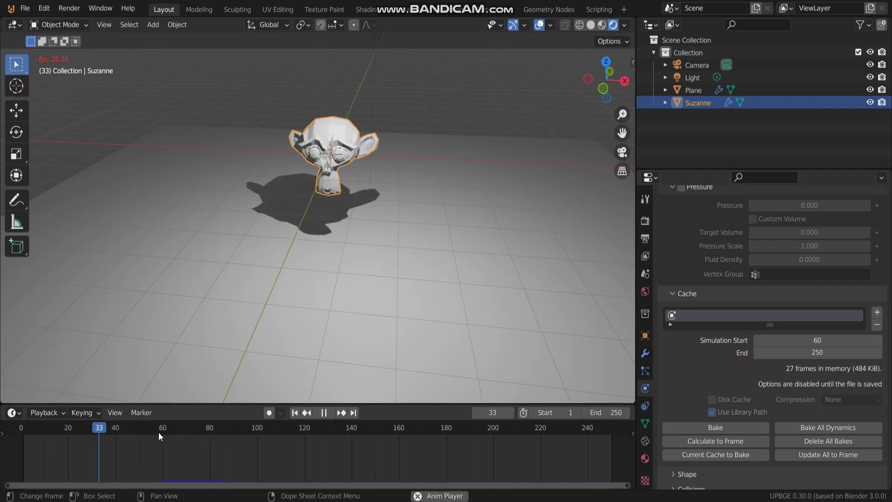
left_click(122, 429)
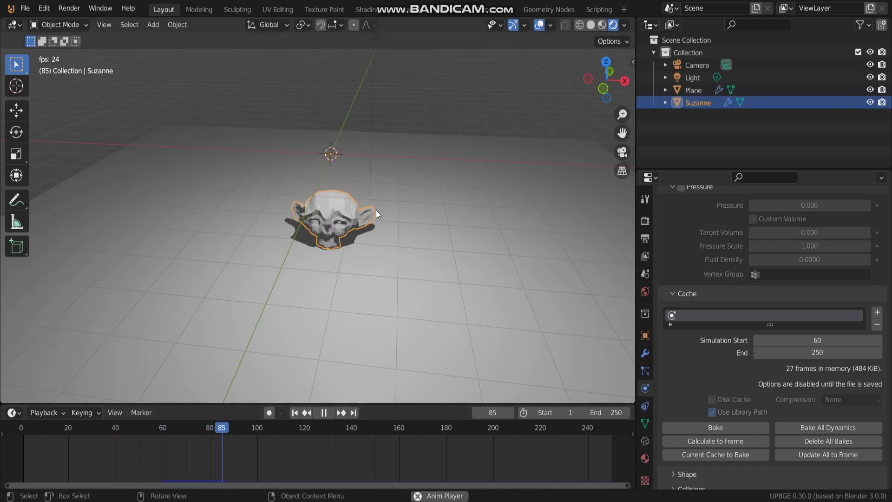
mouse_move(375, 210)
middle_mouse_down()
mouse_move(413, 195)
mouse_move(409, 210)
mouse_move(369, 214)
mouse_move(332, 203)
mouse_move(364, 216)
mouse_move(320, 215)
mouse_move(382, 224)
middle_mouse_up()
scroll(352, 210, "up", 3)
scroll(746, 379, "down", 12)
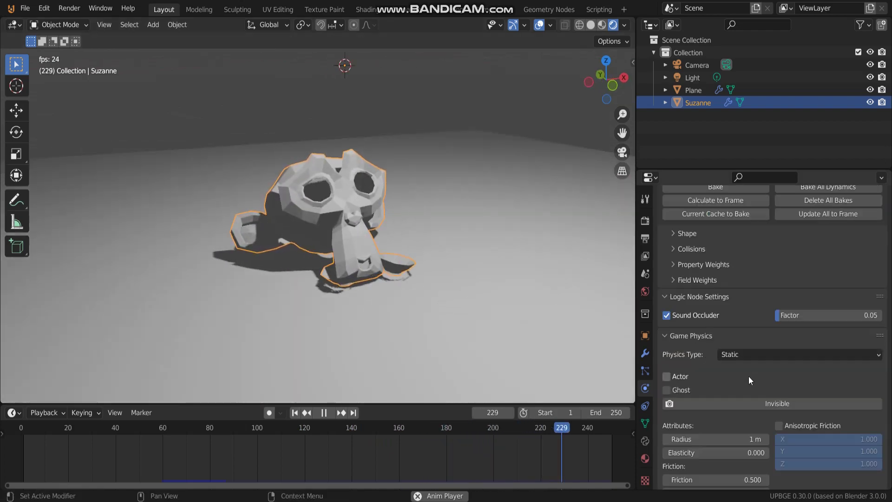
scroll(748, 375, "up", 10)
scroll(759, 371, "up", 4)
scroll(759, 372, "down", 14)
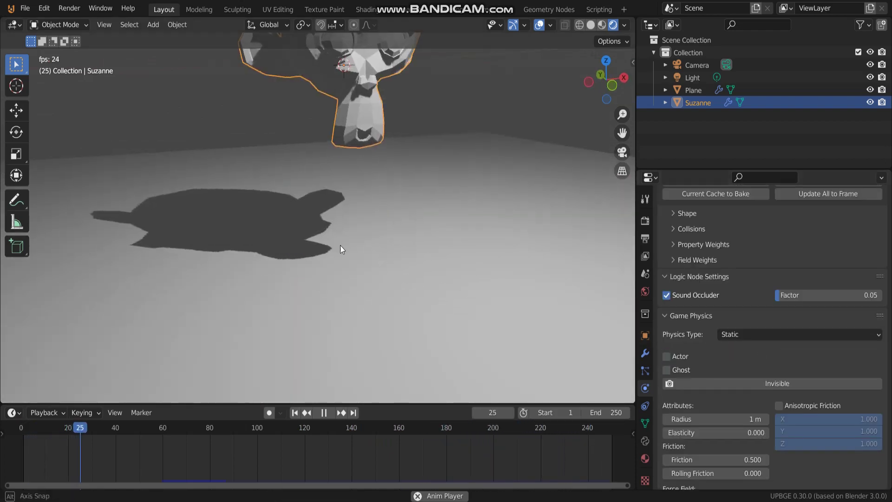
middle_click_drag(340, 249, 353, 246)
scroll(790, 388, "down", 6)
scroll(784, 392, "up", 6)
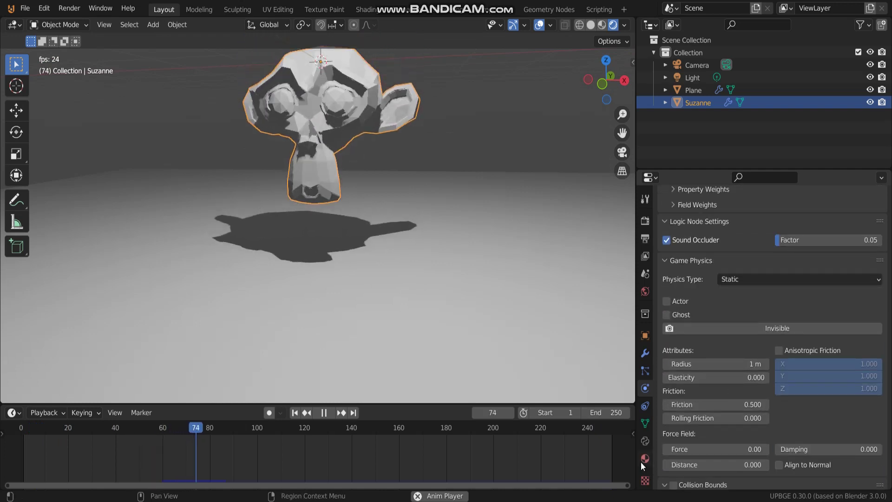
- Give Suzanne a new material, Material.001, with a red Base Color
left_click(644, 459)
left_click(793, 273)
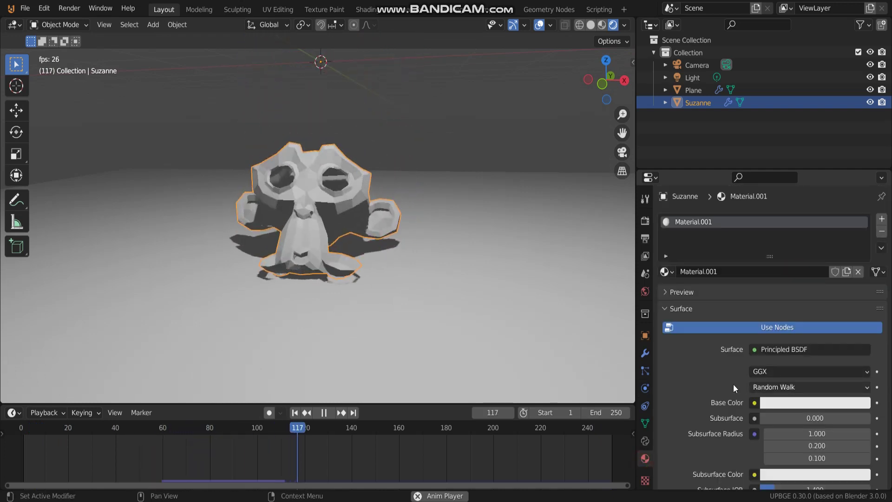
left_click(813, 402)
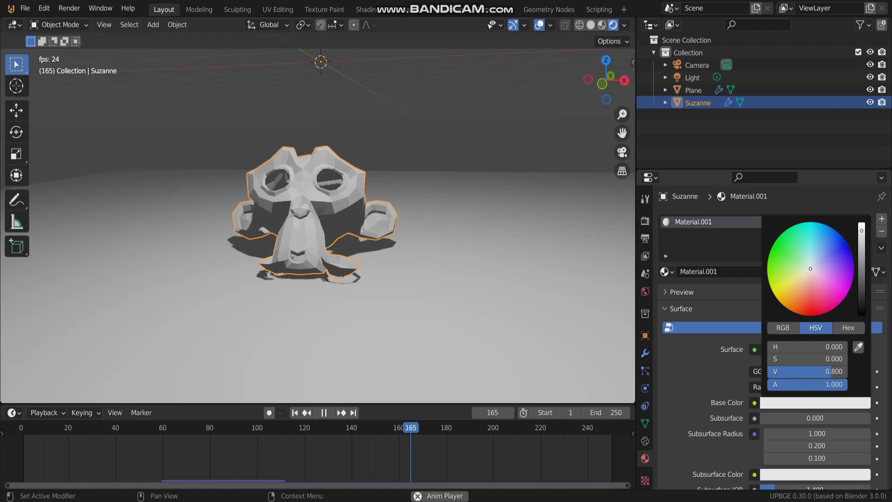
left_click(808, 315)
middle_click_drag(557, 288, 585, 358)
scroll(756, 411, "down", 3)
scroll(756, 408, "down", 10)
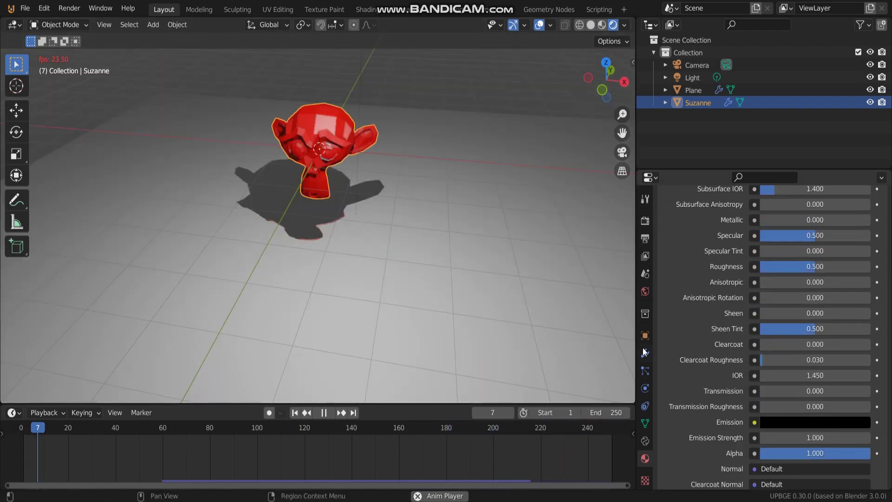
middle_click_drag(444, 292, 433, 259)
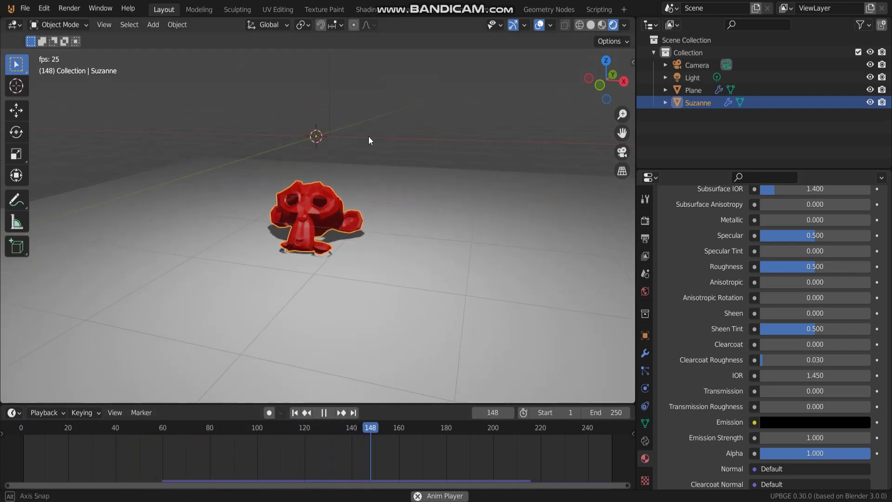
middle_click_drag(368, 131, 328, 137)
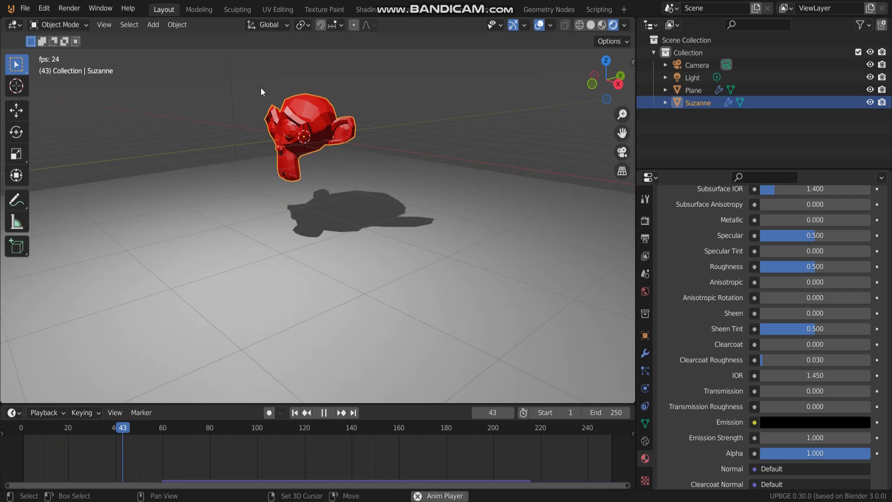
- Add a Force field object to the scene
key("shift+a")
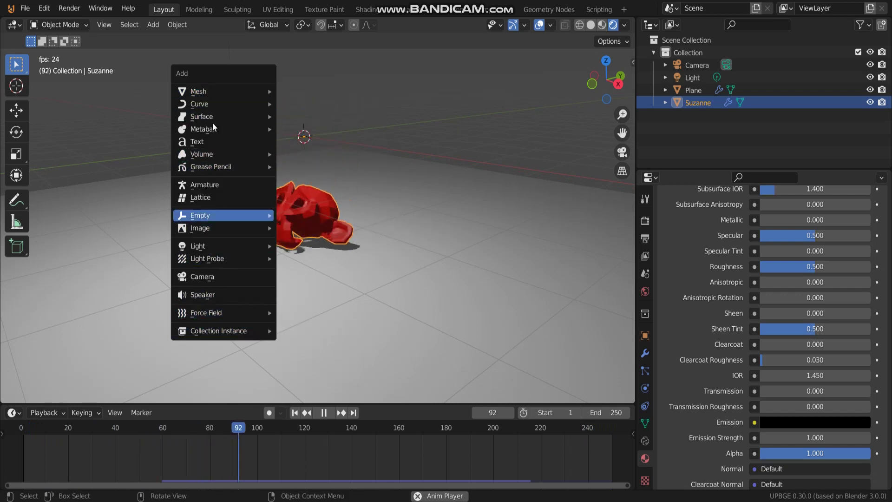
mouse_move(215, 325)
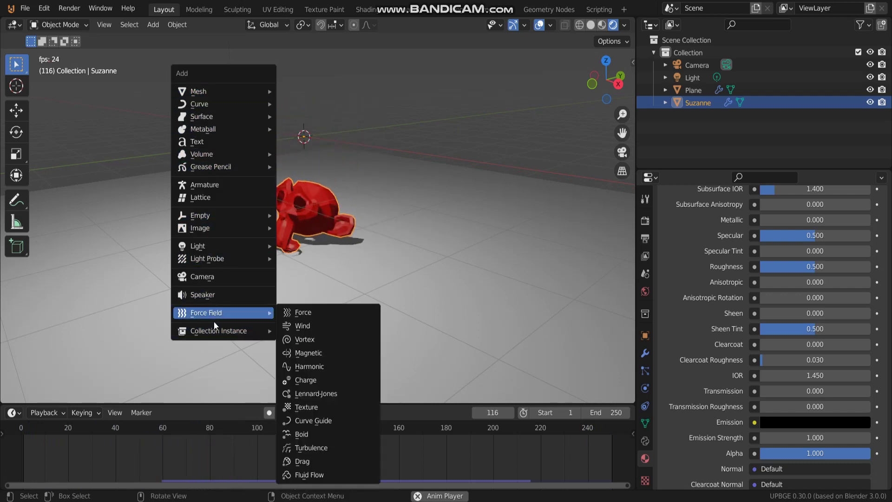
left_click(308, 314)
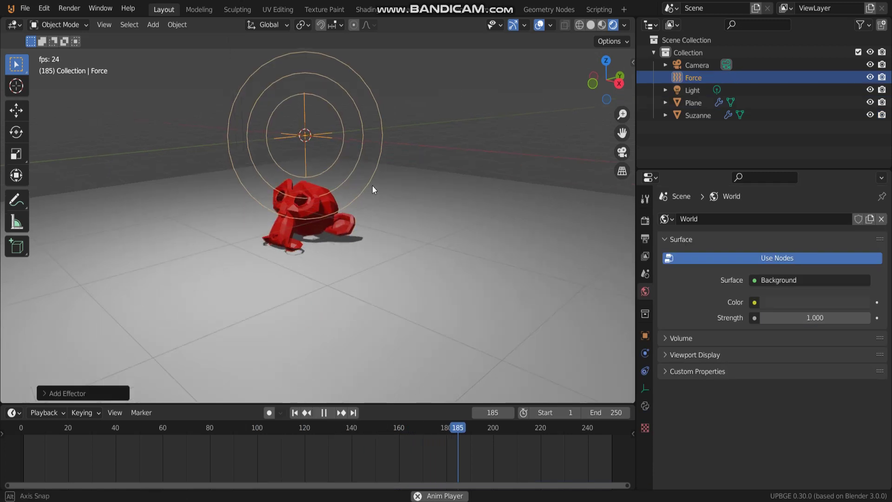
- Set the force field Strength to 2500
left_click(645, 354)
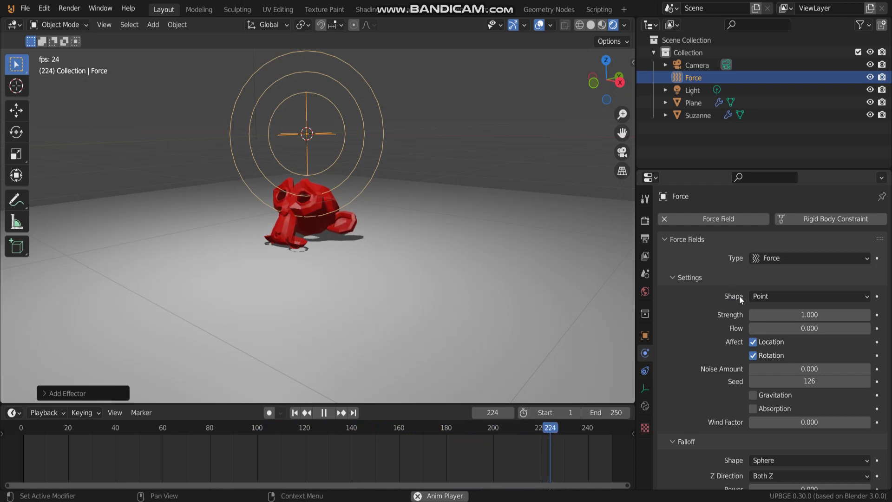
left_click(757, 316)
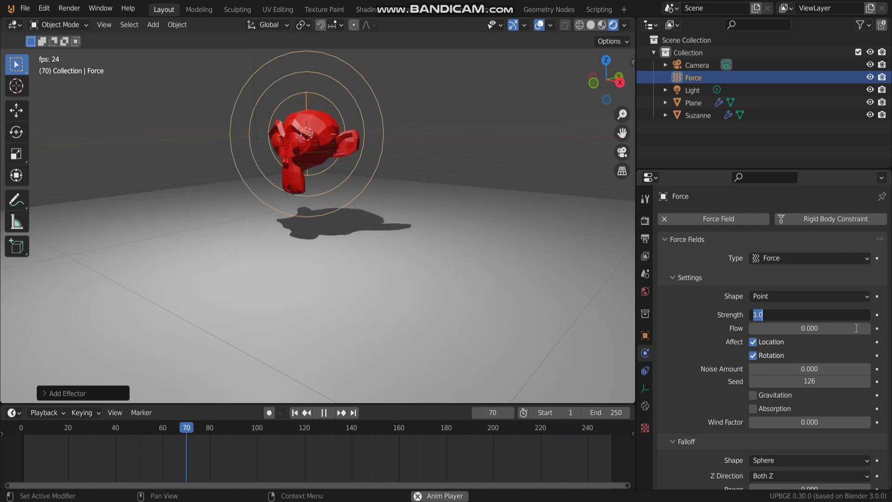
type("2511")
key("BackSpace")
key("BackSpace")
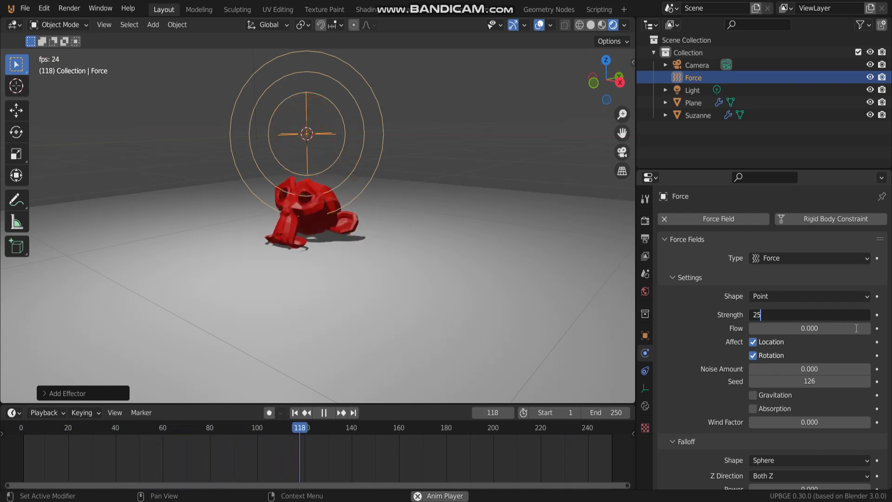
type("00")
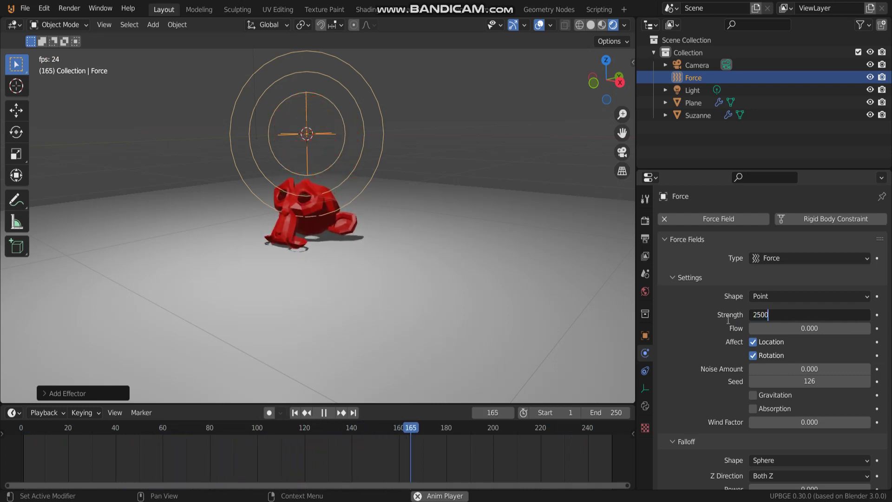
key("Return")
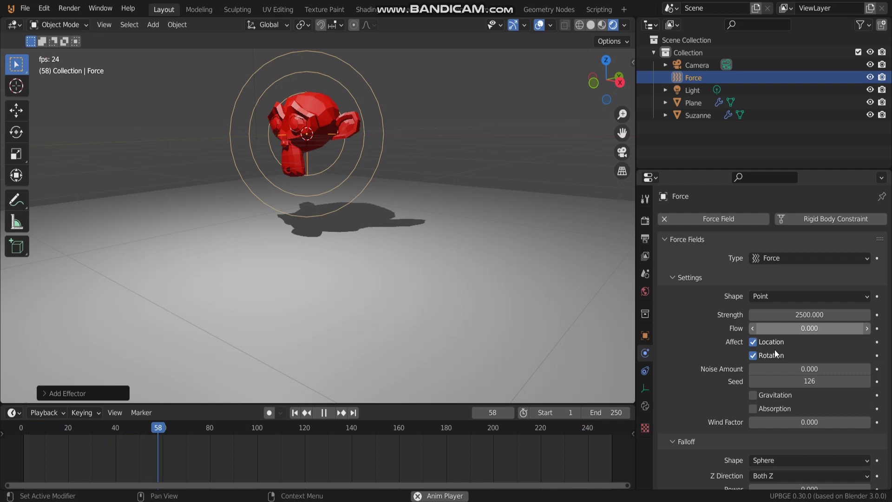
- Set falloff Power to 10 and enable Min Distance 1.6 m and Max Distance 1.5 m
scroll(796, 344, "down", 4)
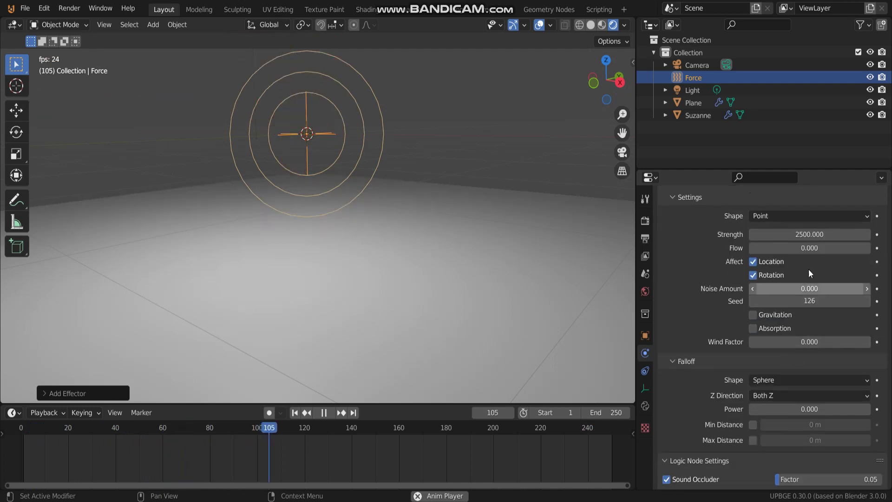
scroll(785, 352, "down", 1)
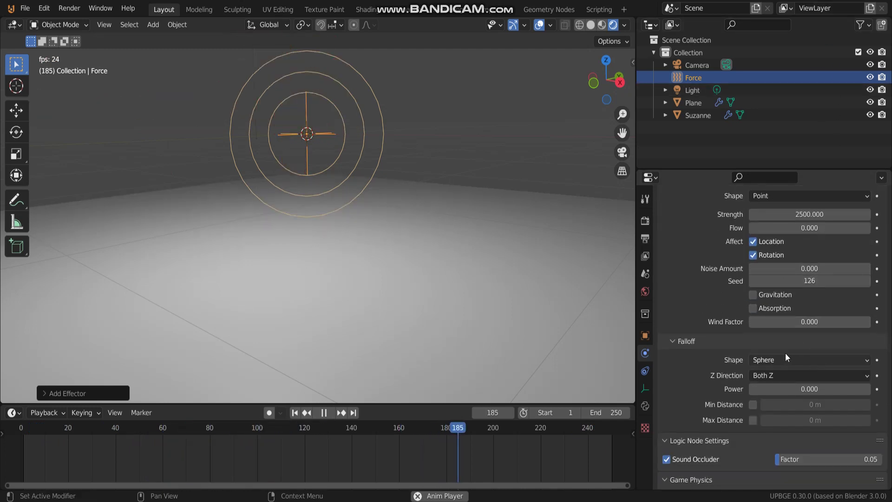
left_click_drag(782, 387, 829, 420)
left_click(752, 404)
left_click(752, 420)
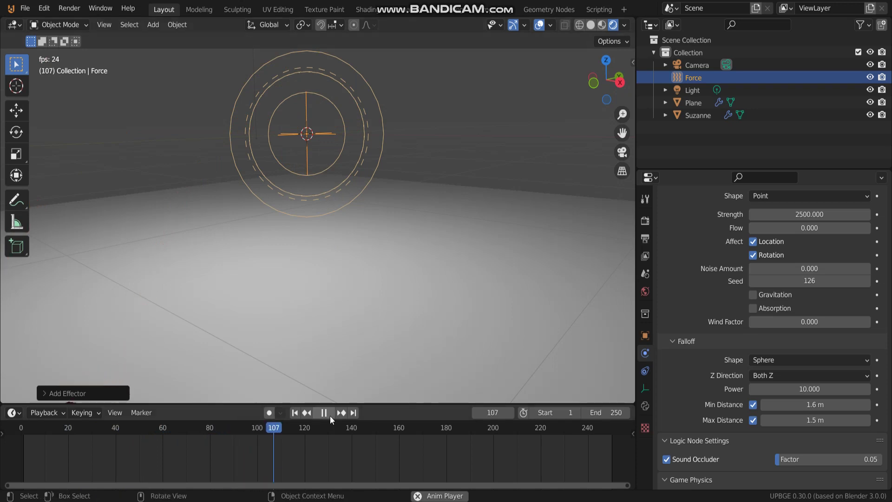
- Stop playback at frame 14 with Suzanne intact and select her
left_click_drag(302, 429, 42, 440)
key("space")
middle_click_drag(273, 255, 375, 213)
left_click(347, 202)
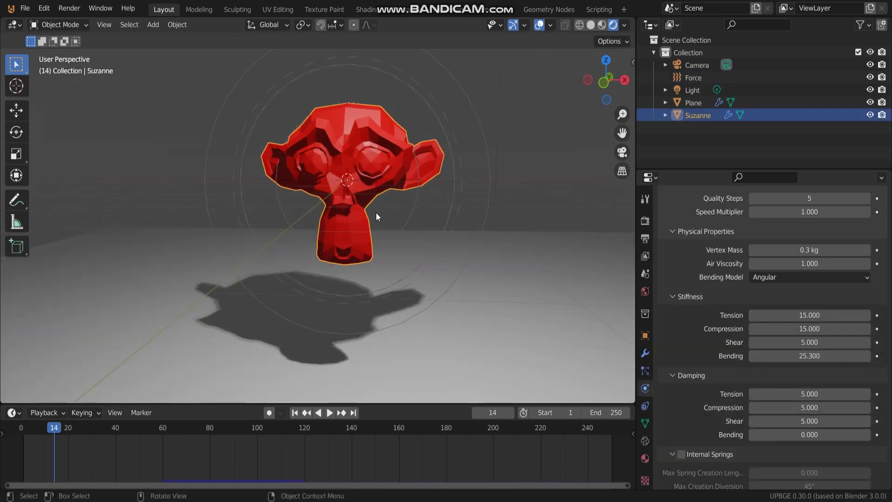
scroll(365, 210, "up", 2)
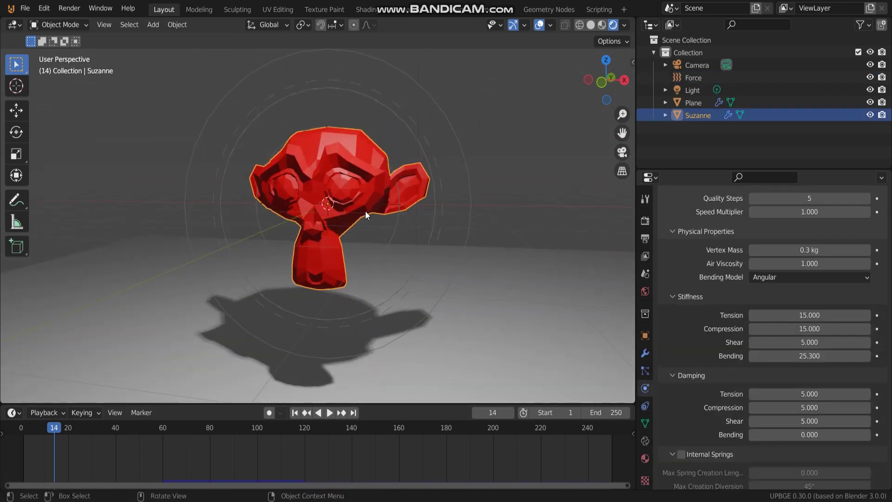
middle_click_drag(366, 208, 408, 184)
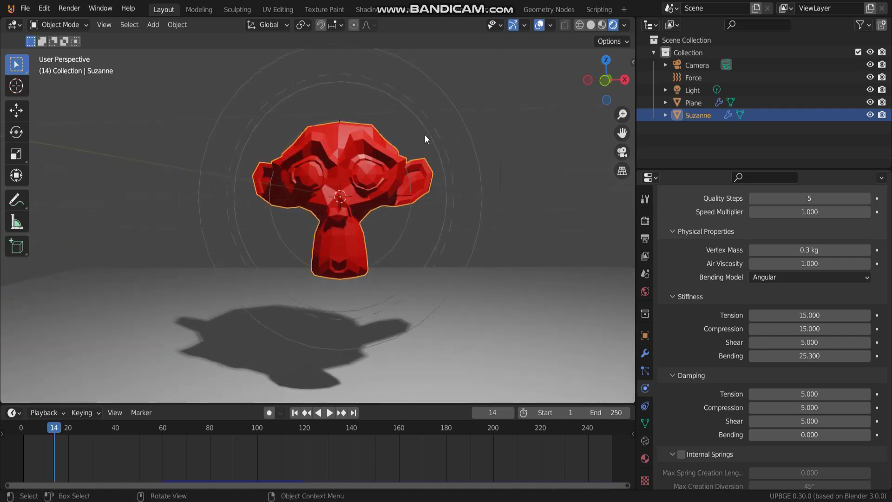
middle_click_drag(425, 135, 414, 150)
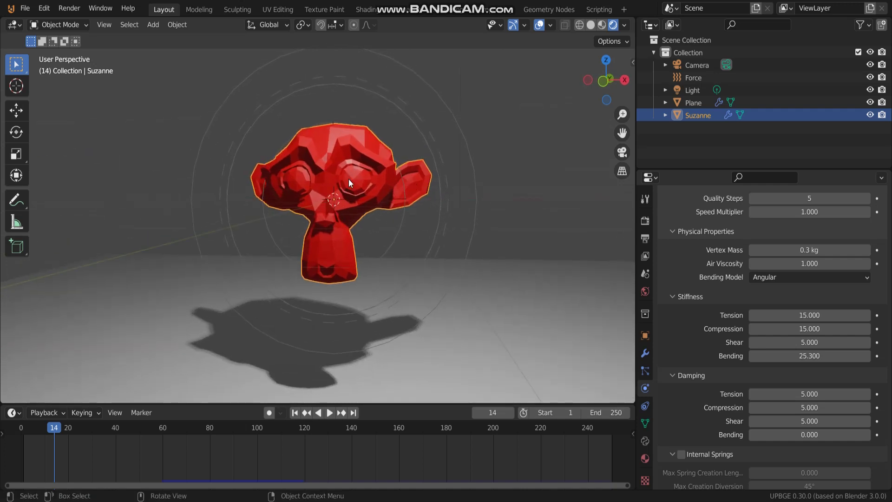
- Switch Suzanne into Edit Mode and pick the Bisect tool from the Knife group
left_click(74, 24)
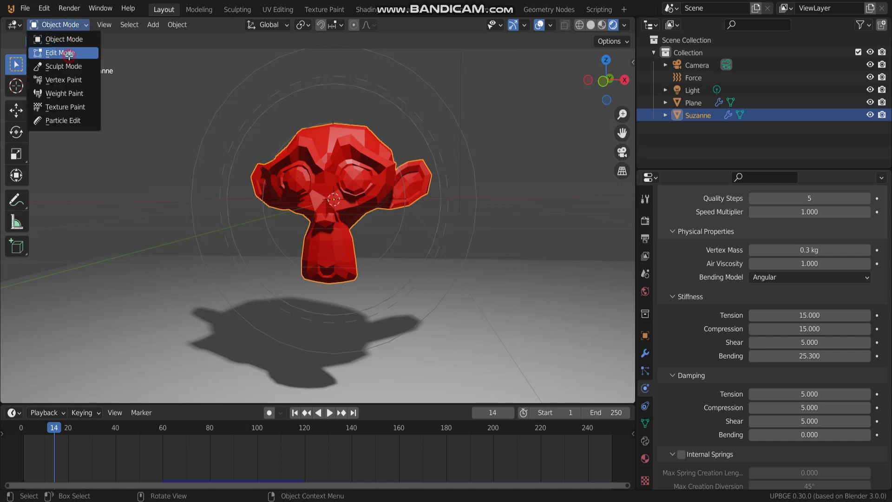
left_click(69, 54)
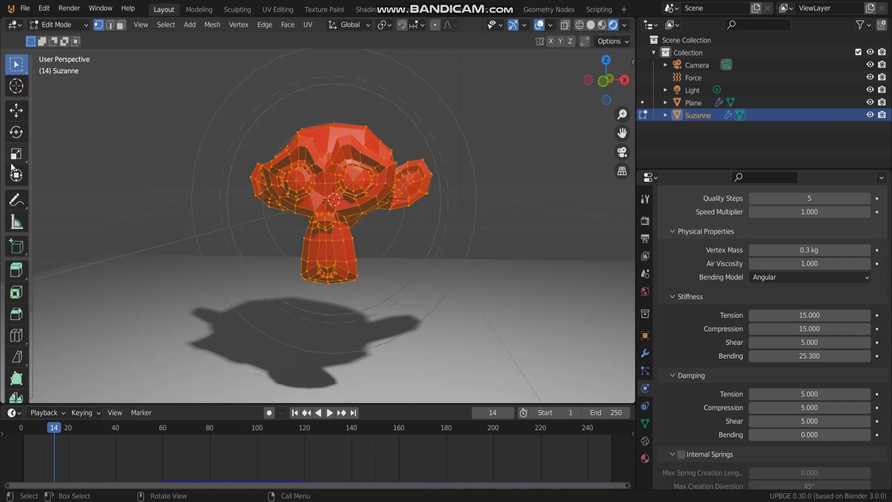
scroll(12, 168, "down", 5)
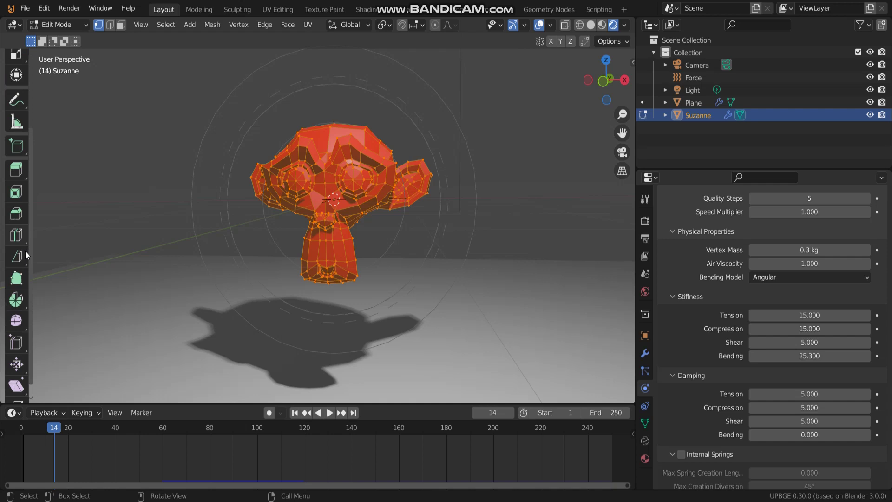
scroll(20, 269, "down", 1)
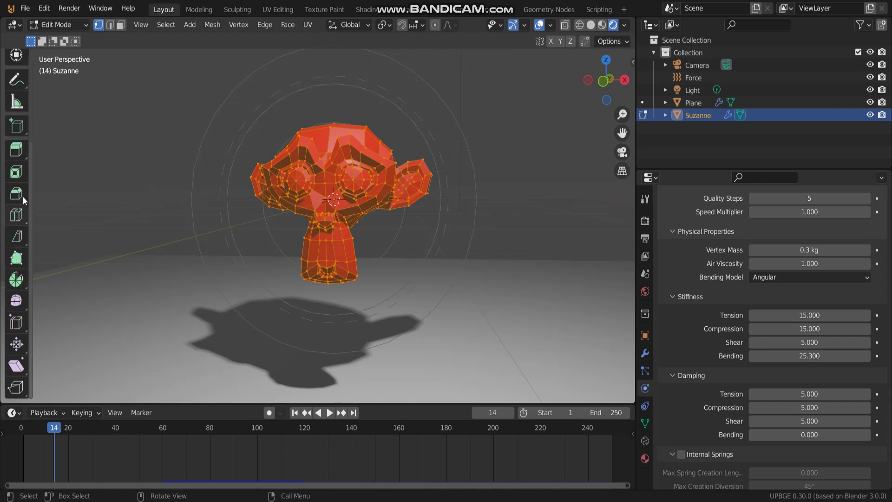
left_click_drag(19, 240, 31, 240)
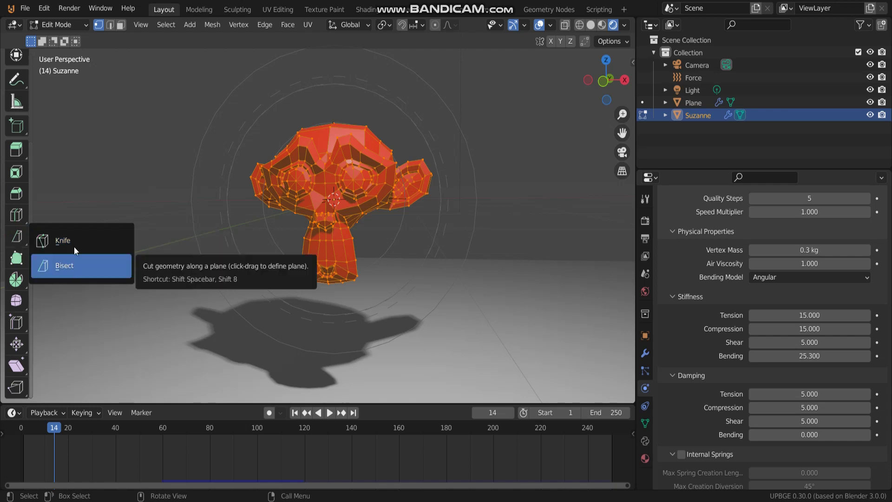
left_click(74, 271)
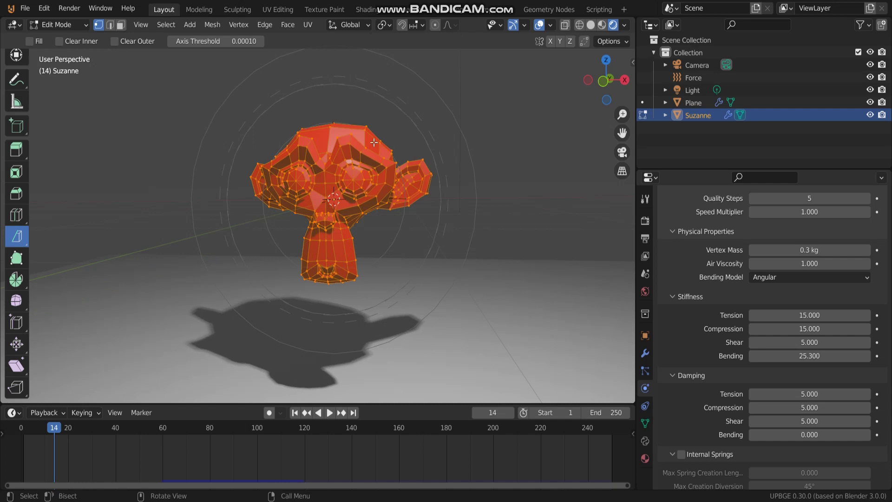
- Bisect Suzanne vertically down the middle and rip that seam, leaving the halves in place
middle_click_drag(374, 142, 401, 133)
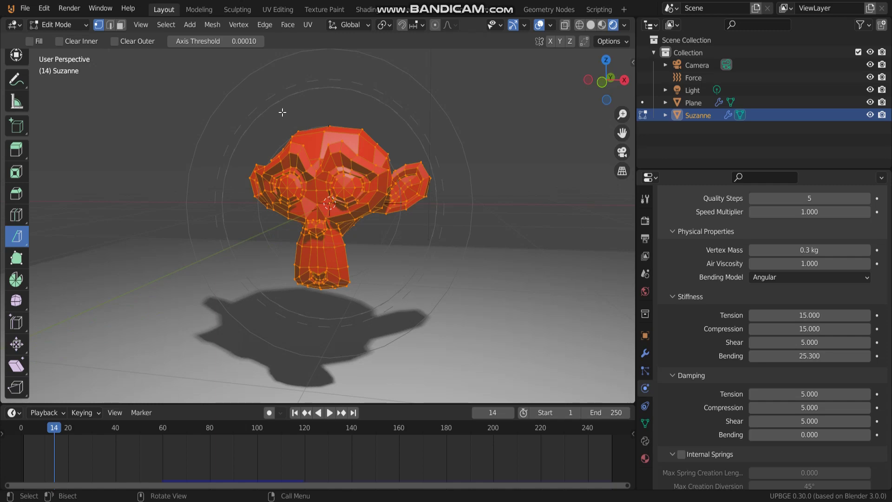
middle_click_drag(288, 107, 324, 80)
left_click_drag(305, 63, 328, 176)
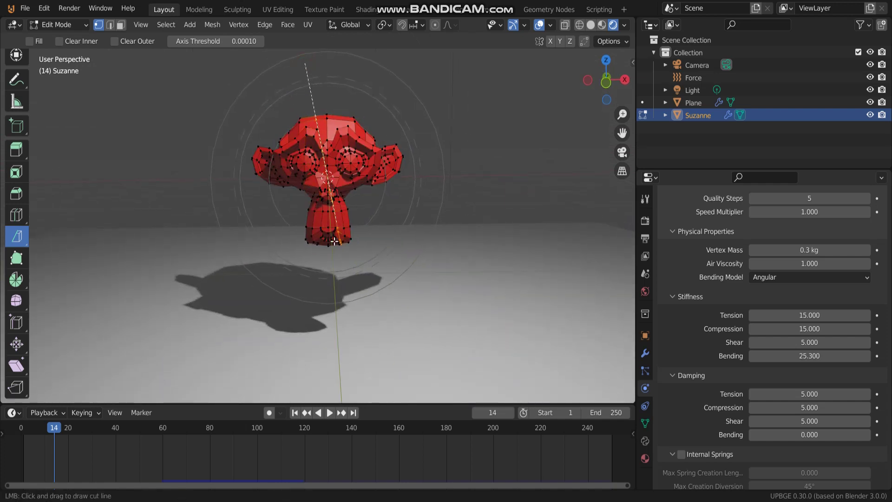
left_click_drag(340, 251, 346, 254)
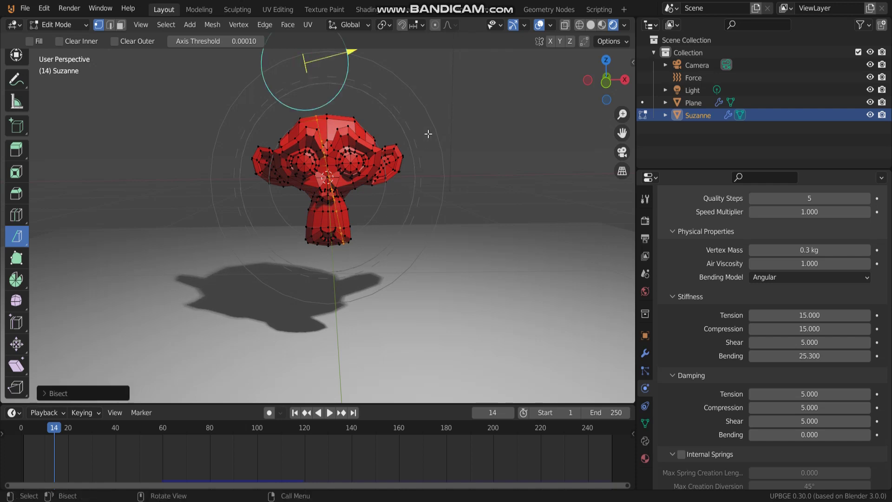
middle_click_drag(428, 134, 417, 130)
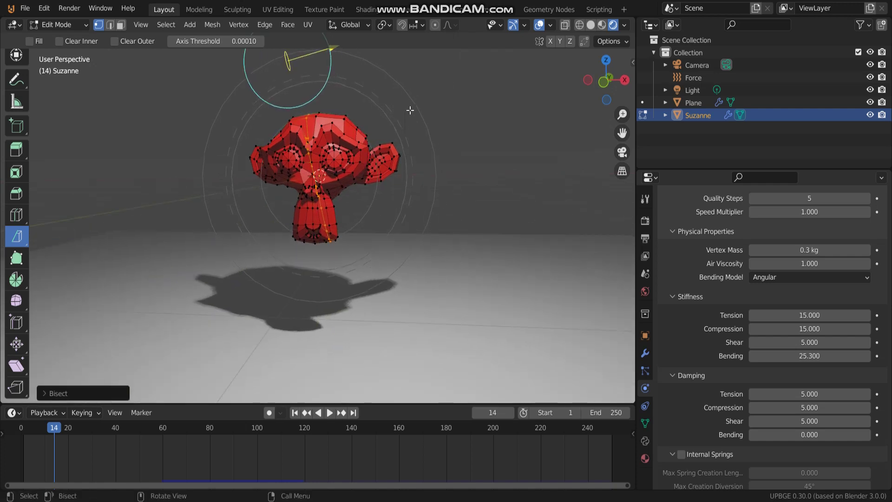
key("g")
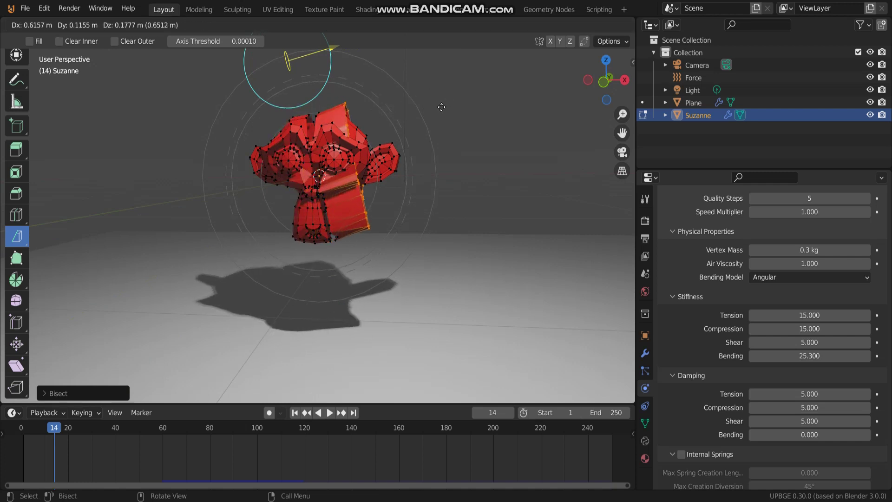
right_click(417, 92)
- Select all, bisect Suzanne horizontally across the eyes, and rip along that cut
middle_click_drag(398, 111, 425, 117)
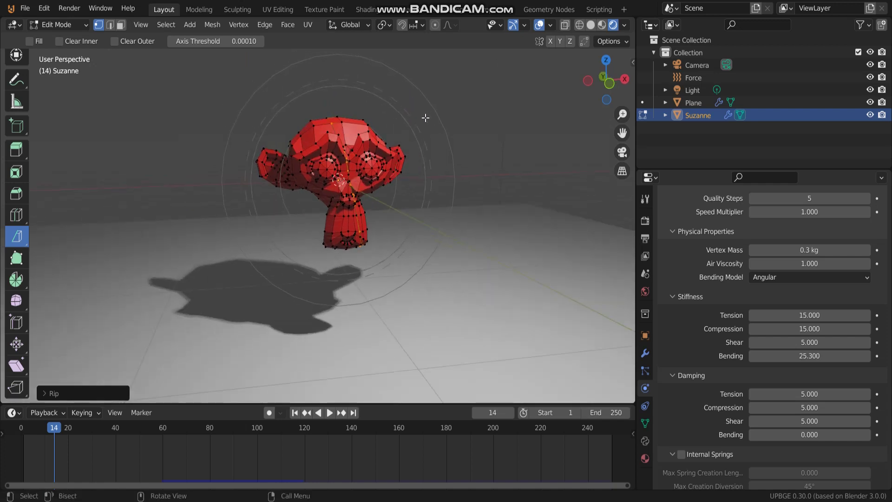
key("a")
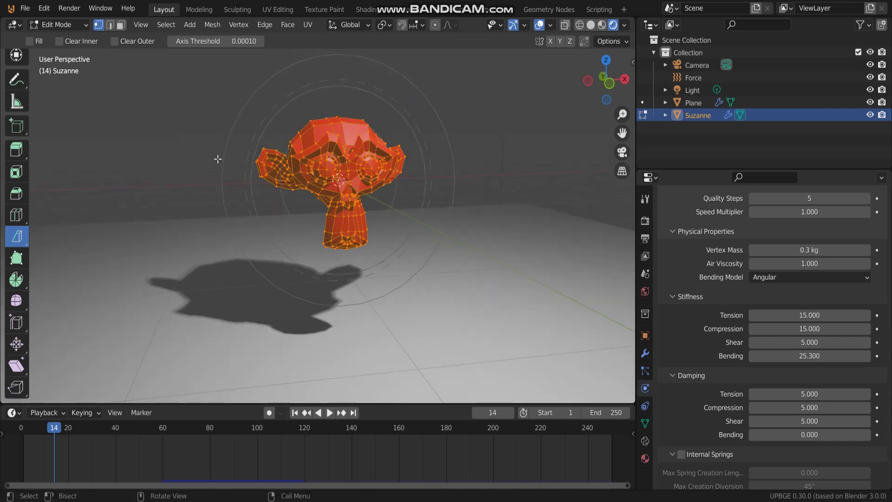
left_click_drag(189, 169, 511, 166)
key("g")
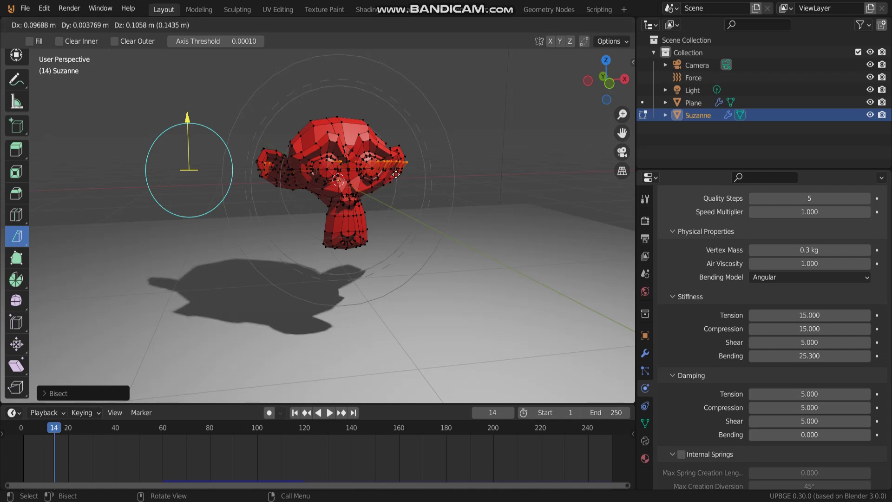
left_click(392, 198)
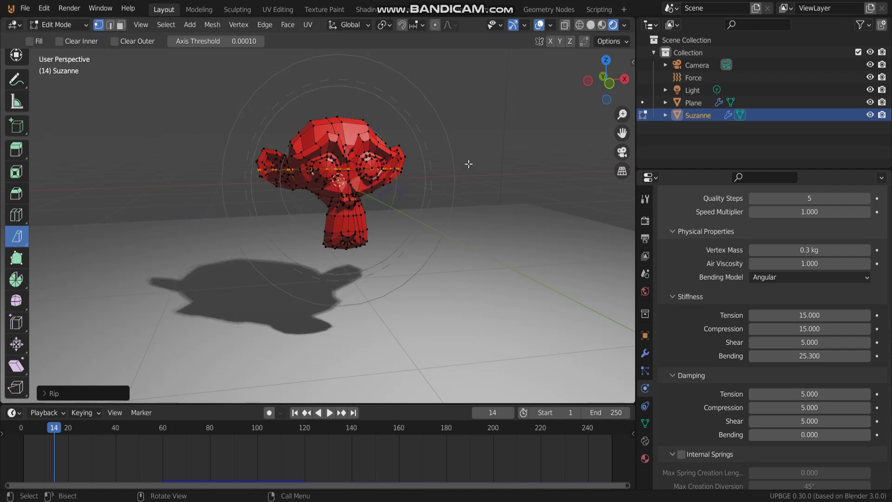
middle_click_drag(392, 198, 427, 194)
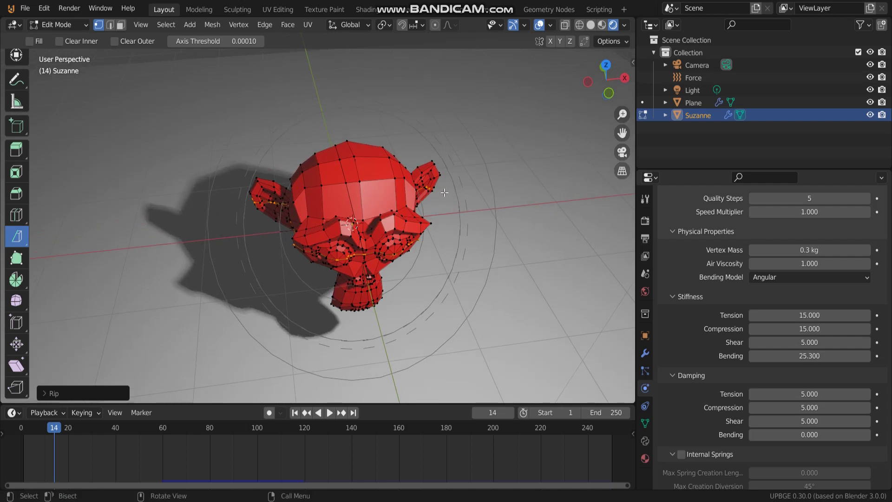
- Bisect the whole mesh across the upper head and ears and rip it along the cut
key("a")
middle_click_drag(445, 192, 430, 214)
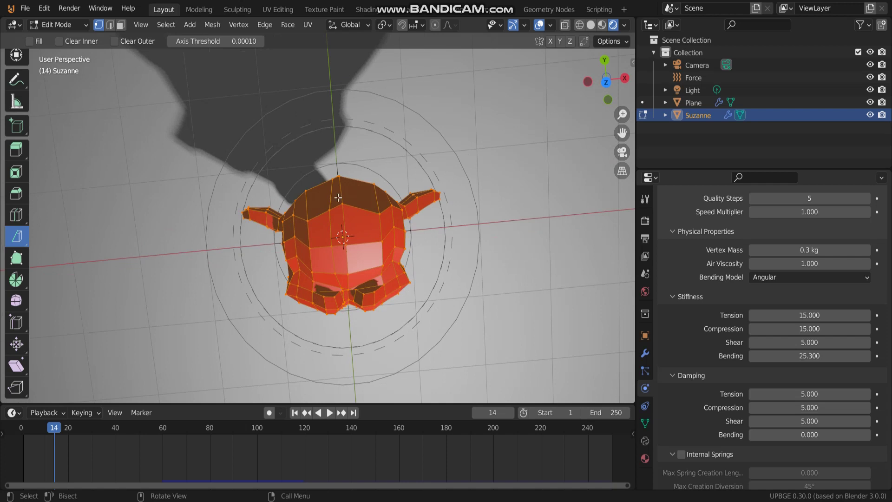
left_click_drag(176, 236, 382, 231)
left_click_drag(552, 225, 551, 225)
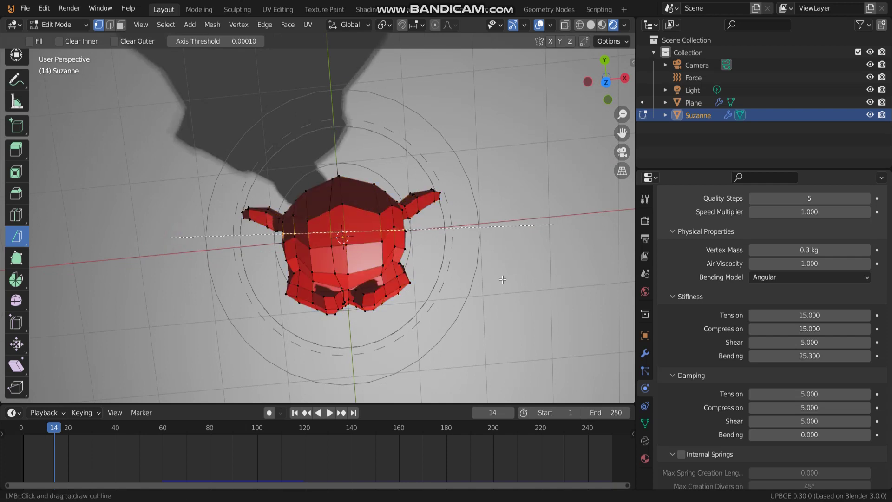
mouse_move(534, 227)
middle_mouse_down()
mouse_move(440, 235)
mouse_move(413, 214)
mouse_move(409, 228)
middle_mouse_up()
key("g")
left_click(439, 255)
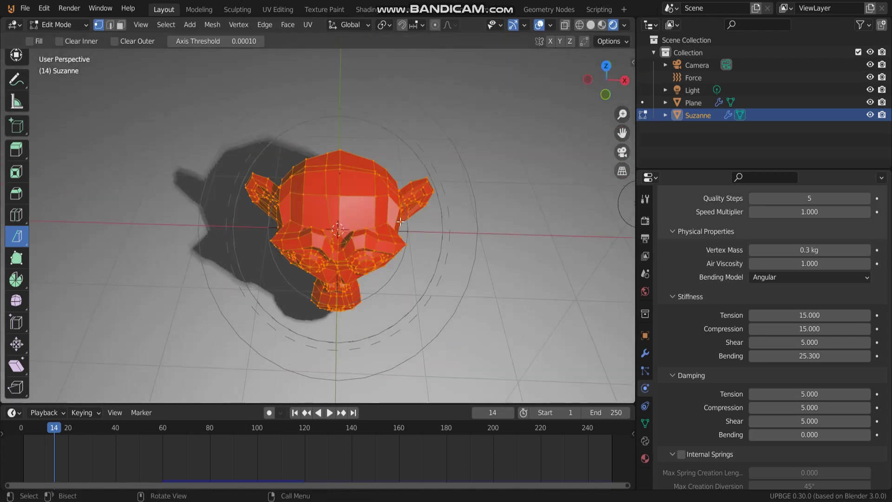
- Add a diagonal cut across the head and rip the mesh open along it
scroll(408, 228, "down", 3)
left_click_drag(182, 215, 450, 222)
middle_click_drag(435, 231, 435, 231)
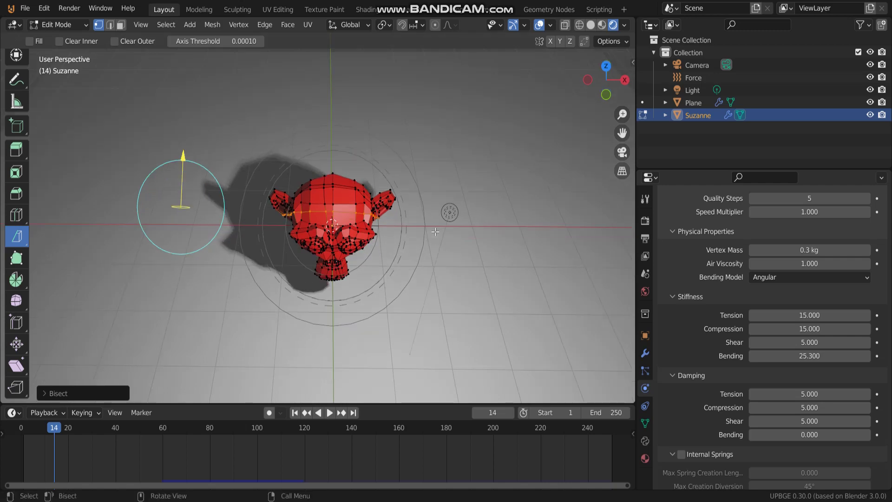
middle_click_drag(450, 225, 371, 241)
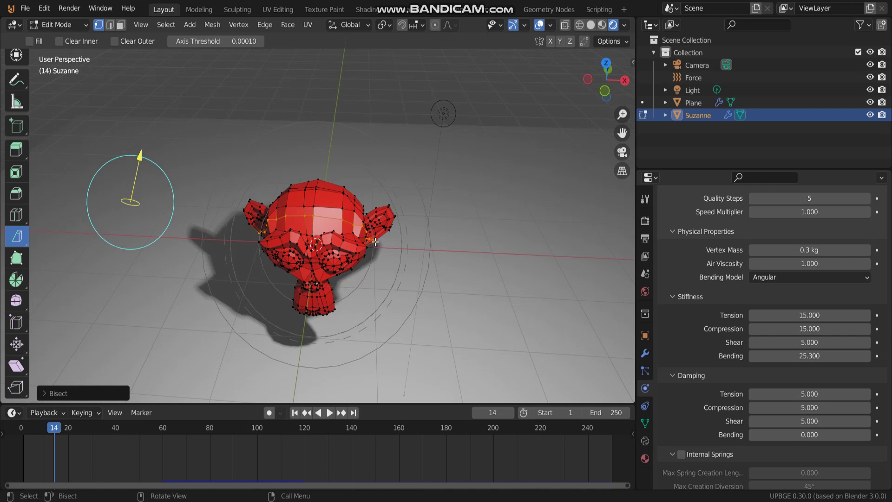
middle_click_drag(375, 242, 262, 179)
key("v")
left_click(378, 248)
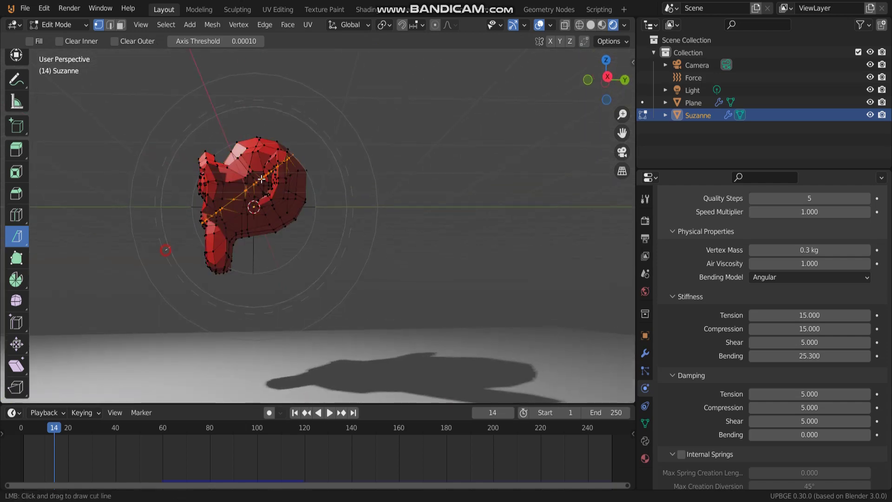
- Try an extra cut across the side of the head, then undo it
left_click_drag(375, 113, 375, 116)
middle_click_drag(350, 144, 297, 325)
key("g")
key("Escape")
key("ctrl+z")
- Switch to Object Mode and play the simulation to watch Suzanne tear into red fragments
left_click(56, 25)
left_click(56, 39)
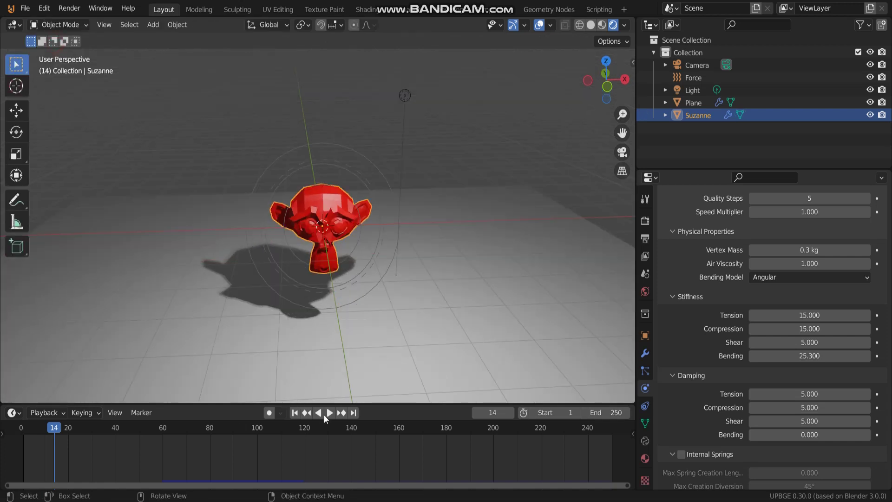
left_click(330, 412)
middle_click_drag(338, 283, 339, 278)
scroll(339, 277, "down", 6)
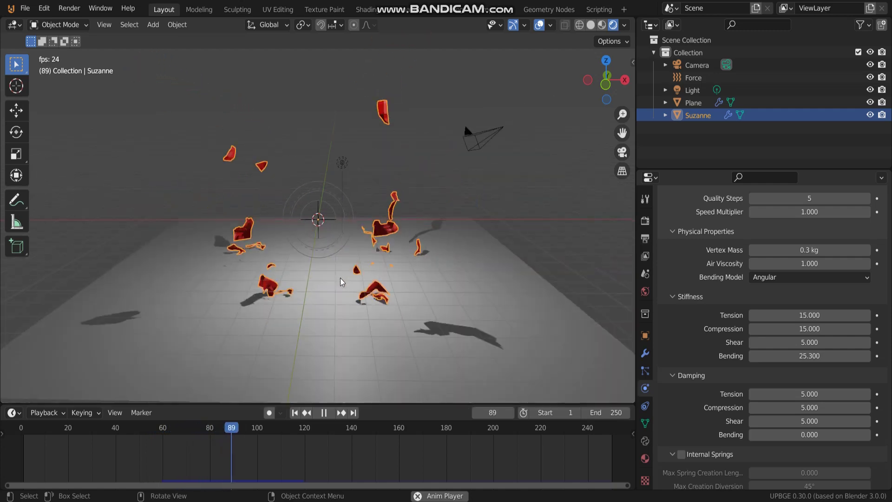
- Select the floor Plane and set its collision Particle Friction to 1.000 and Softbody & Cloth Friction to 76.600
scroll(366, 283, "up", 5)
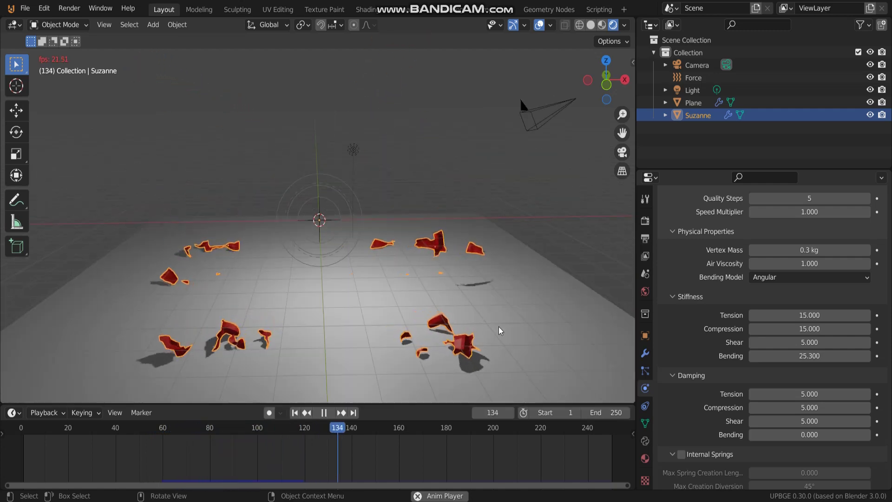
left_click(534, 334)
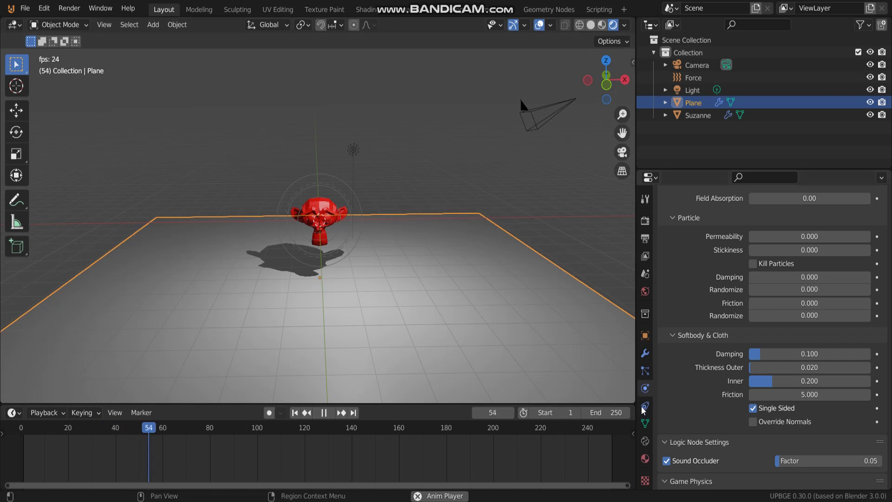
scroll(730, 426, "up", 5)
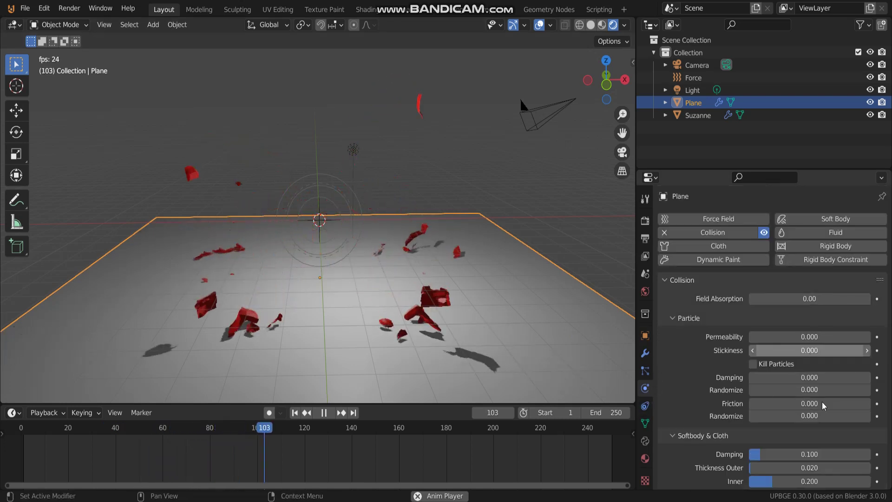
left_click_drag(762, 403, 833, 404)
scroll(831, 413, "down", 4)
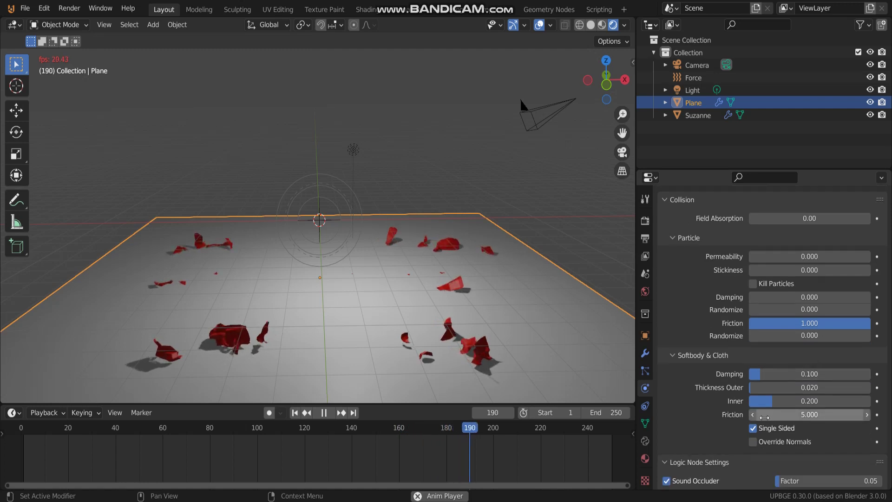
left_click_drag(776, 415, 824, 414)
middle_click_drag(239, 261, 345, 256)
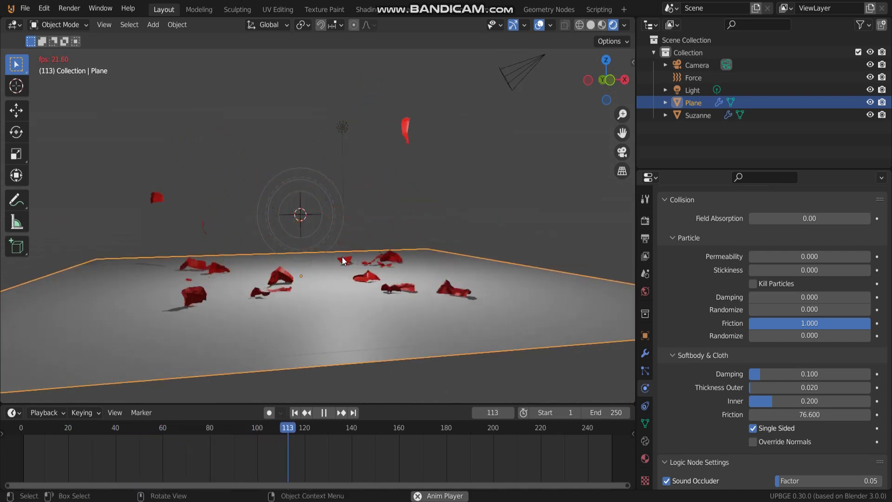
middle_click_drag(380, 218, 409, 274)
- Make Suzanne active and start a Lightwave Point Cache (.mdd) export
left_click(364, 280)
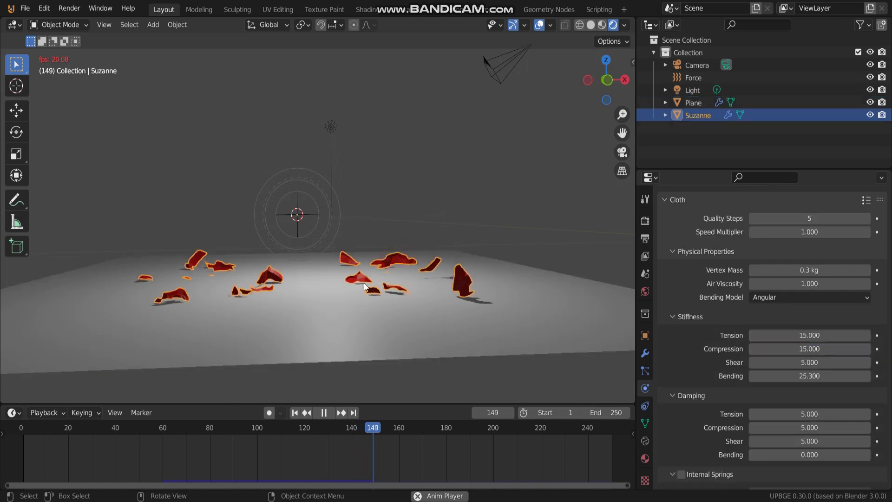
left_click(26, 9)
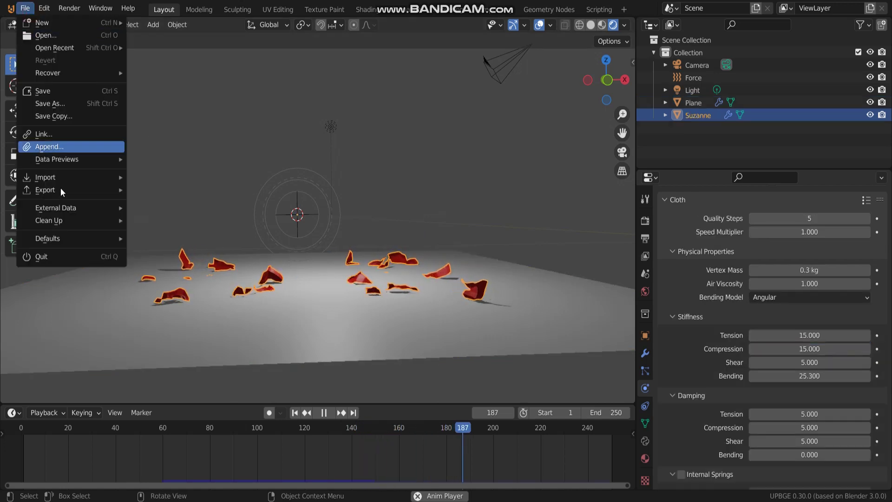
mouse_move(77, 190)
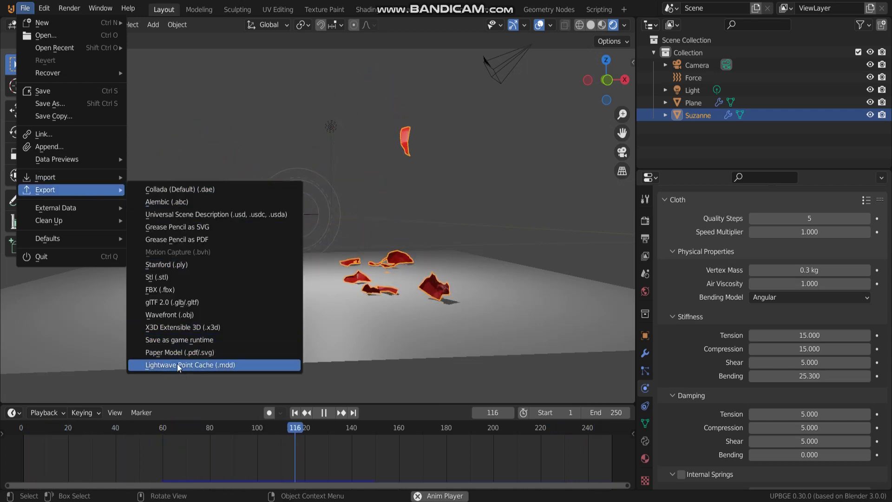
left_click(225, 367)
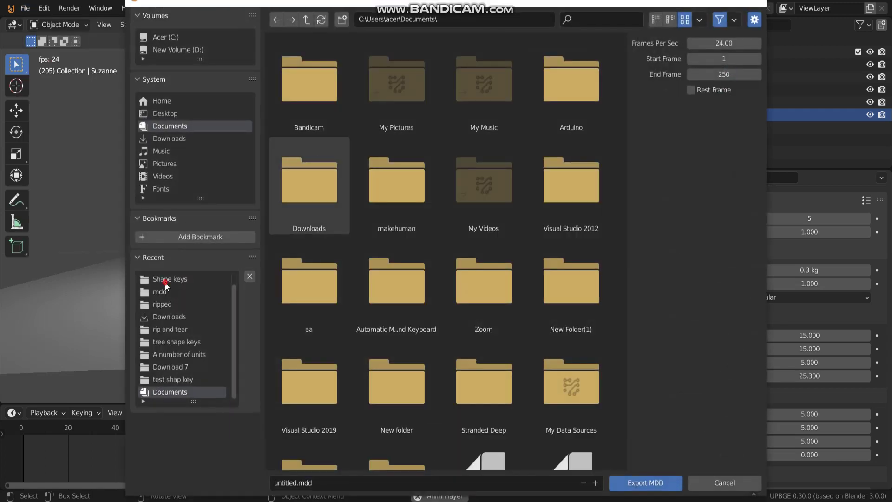
- Save the export as w1.mdd in the Downloads\cloth simulator folder
left_click(166, 280)
left_click(163, 292)
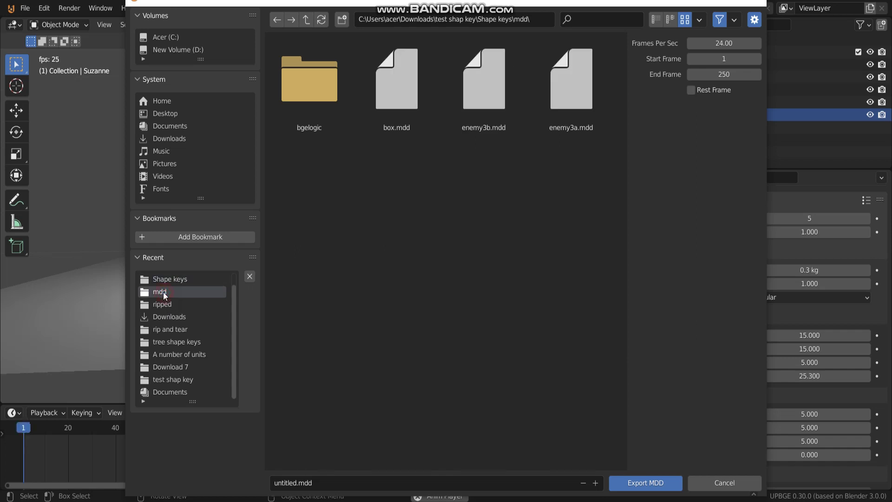
left_click(176, 280)
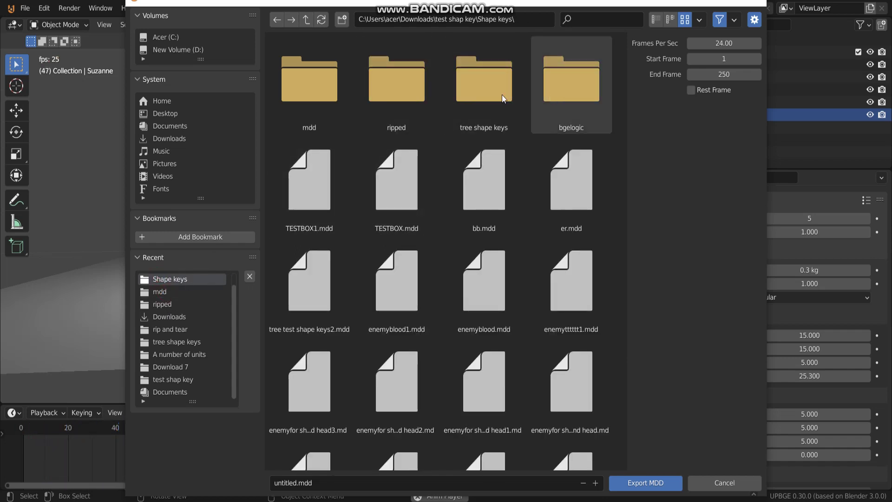
double_click(319, 101)
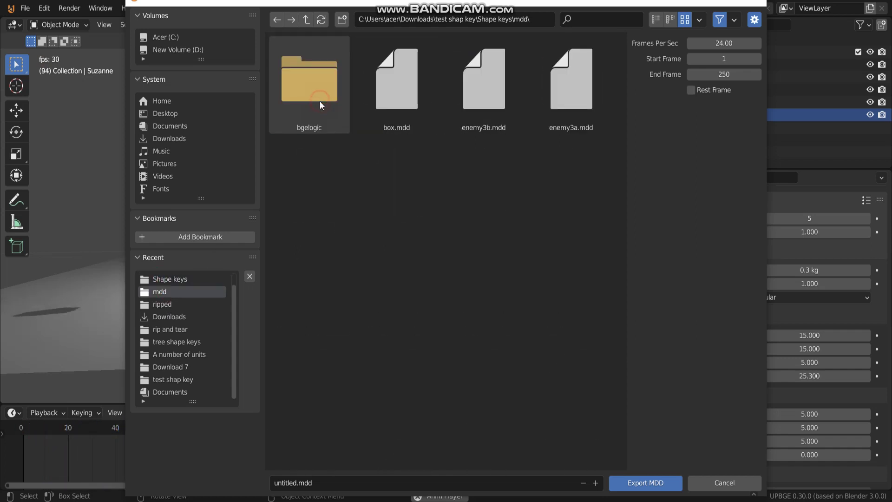
left_click(162, 304)
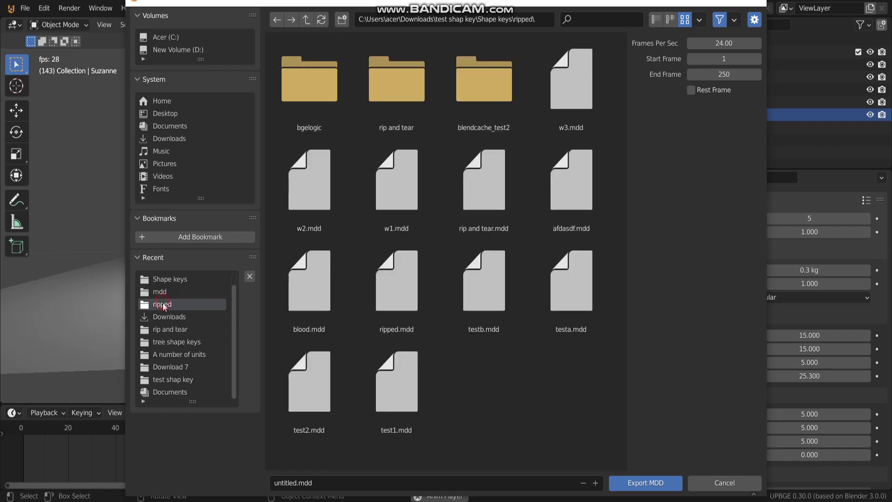
left_click(166, 316)
double_click(310, 102)
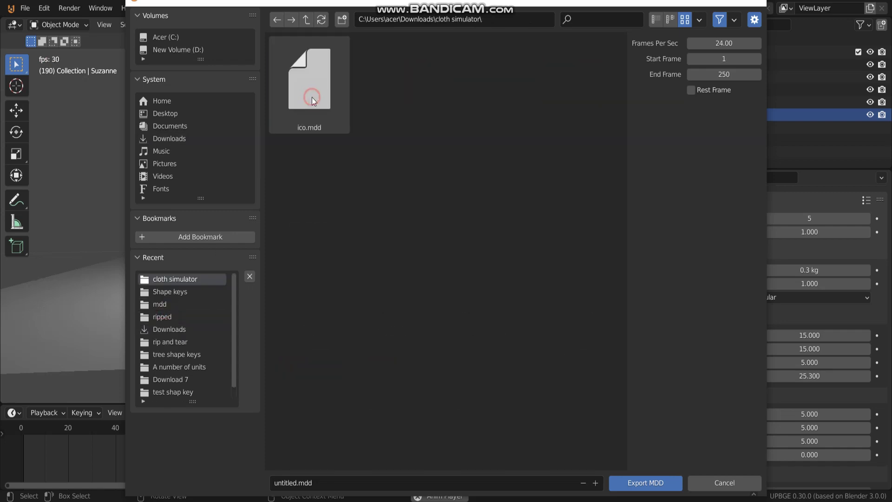
left_click(309, 481)
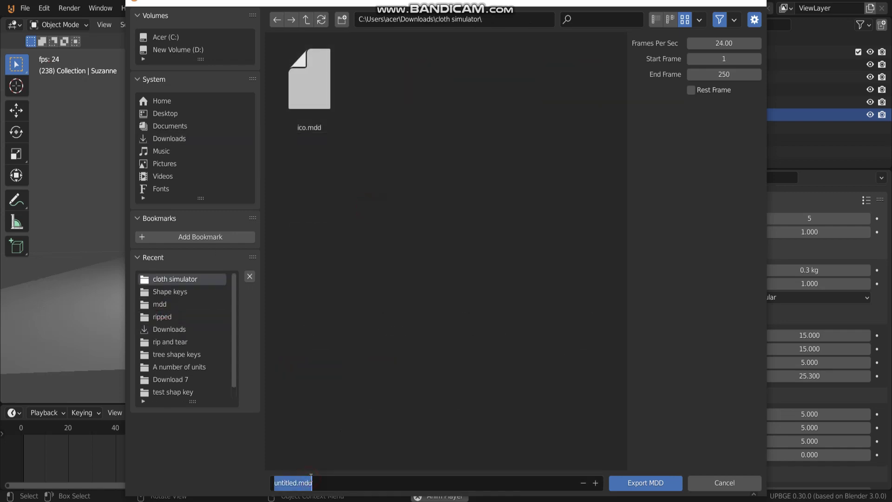
type("w1")
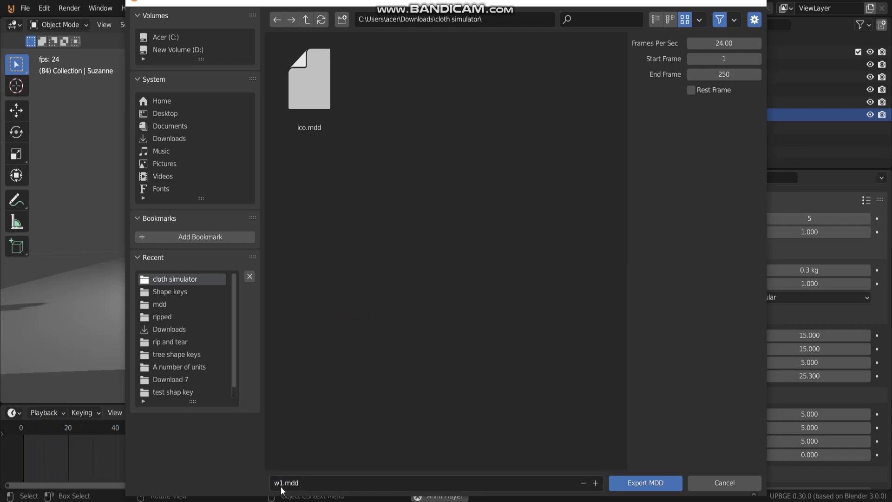
left_click(649, 484)
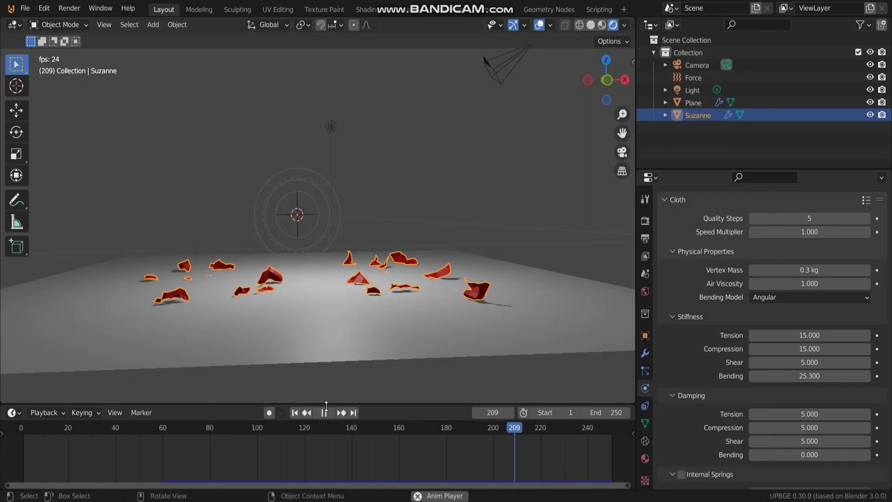
- Stop playback and remove the Cloth simulation from Suzanne's Physics properties
key("space")
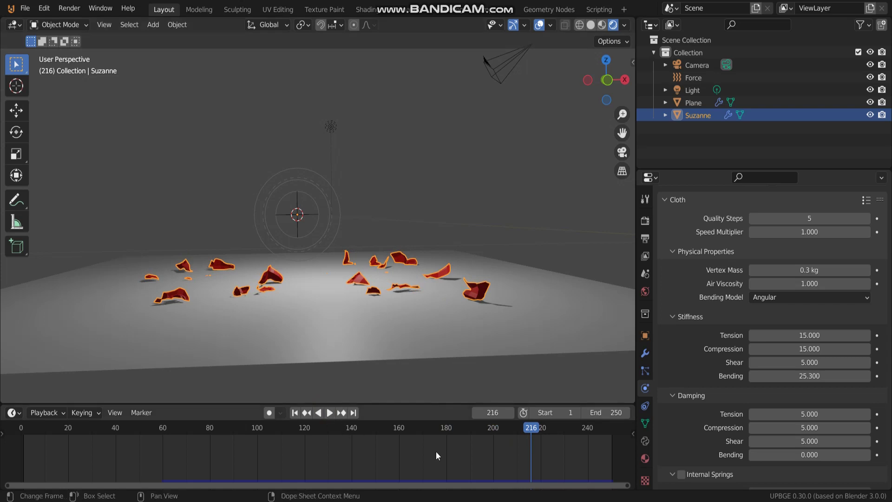
left_click(644, 458)
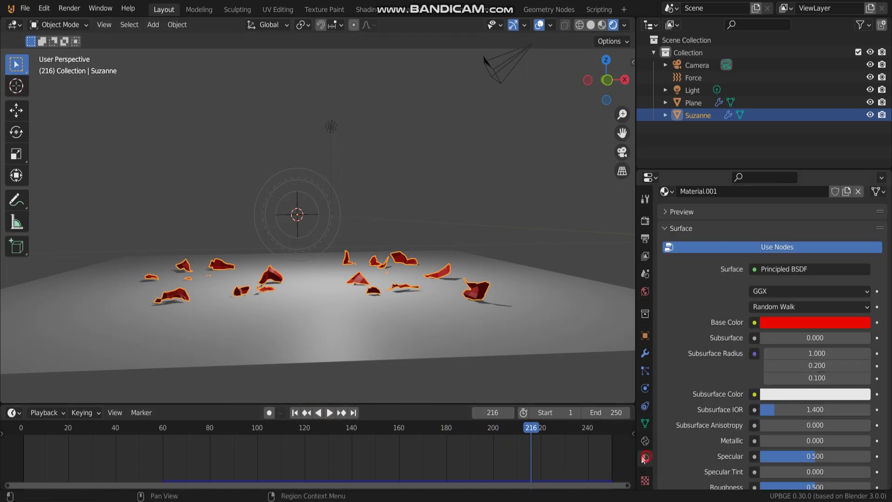
left_click(644, 388)
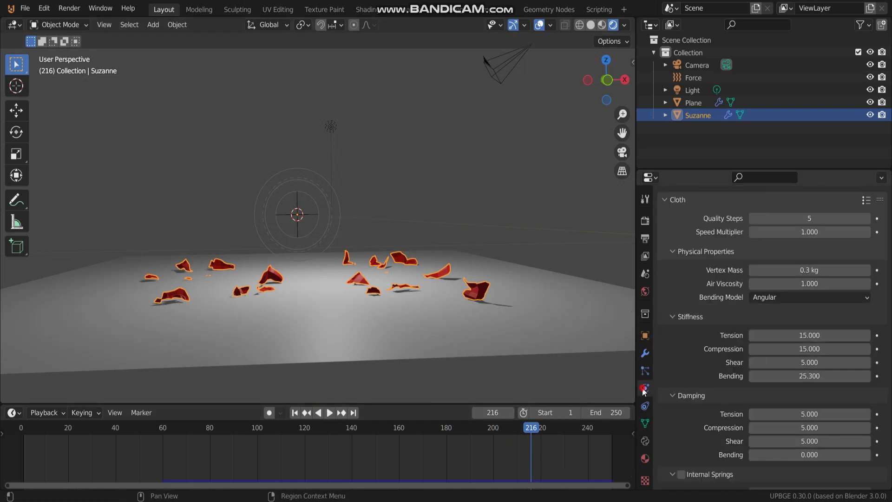
scroll(750, 278, "up", 3)
scroll(711, 286, "up", 2)
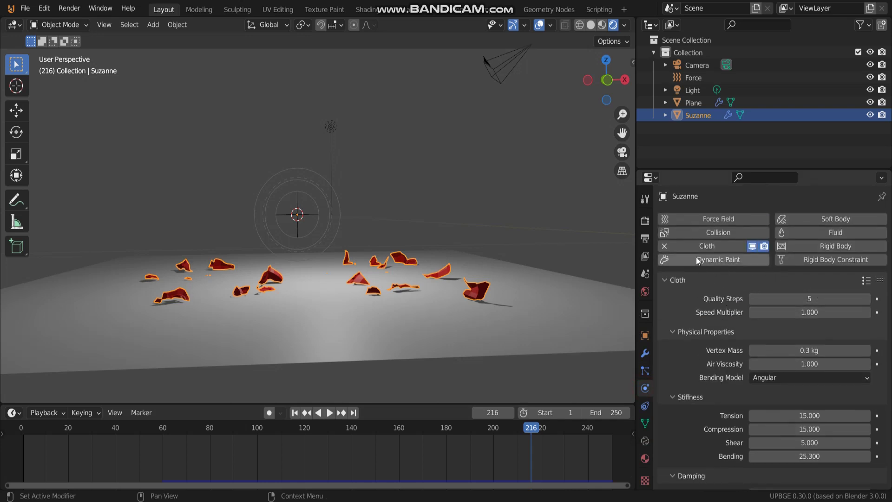
left_click(676, 249)
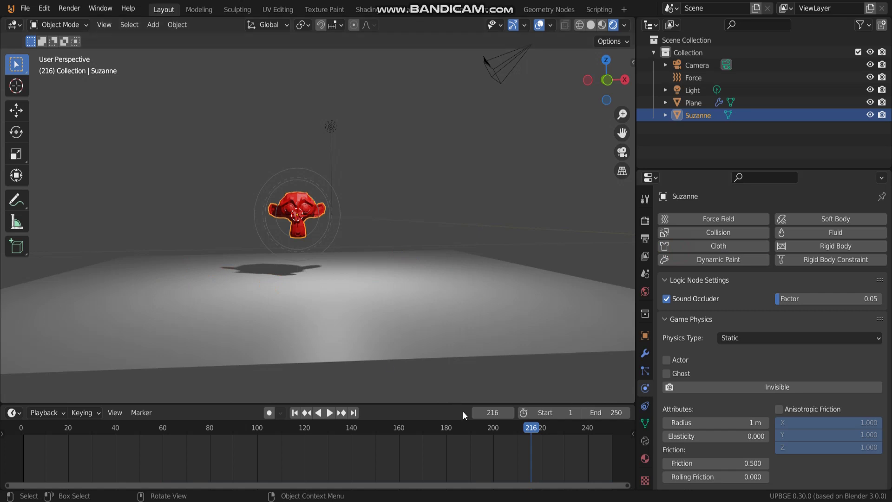
- Scrub the timeline to confirm Suzanne stays intact, ending on frame 95
left_click_drag(358, 422, 397, 424)
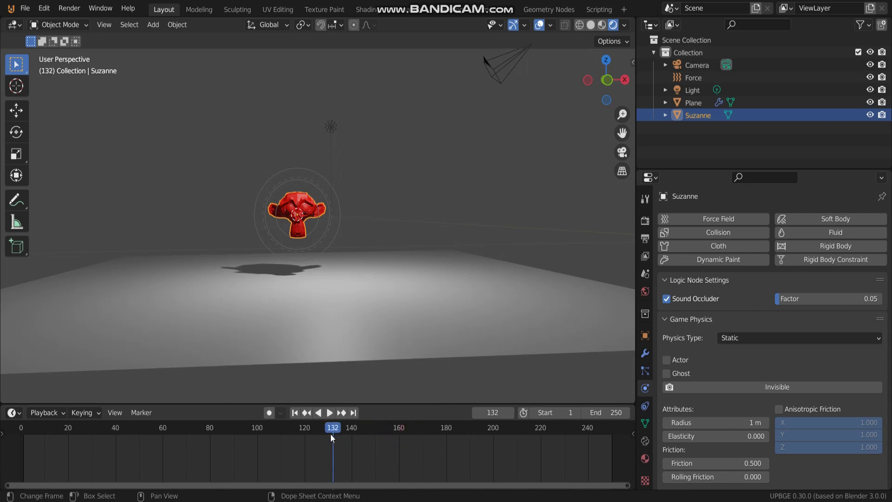
left_click_drag(331, 433, 319, 456)
left_click_drag(475, 432, 245, 433)
- Stop playback and import w1.mdd from Downloads\cloth simulator onto Suzanne as a Lightwave Point Cache
key("space")
left_click(25, 8)
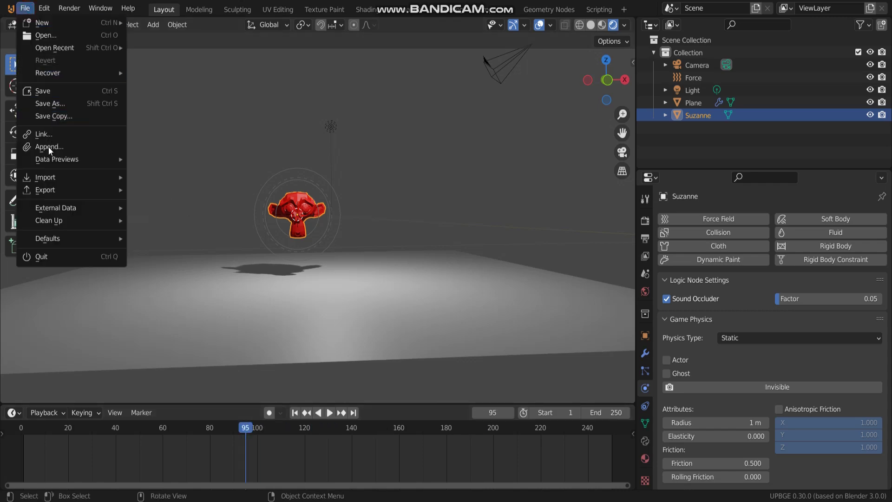
mouse_move(70, 179)
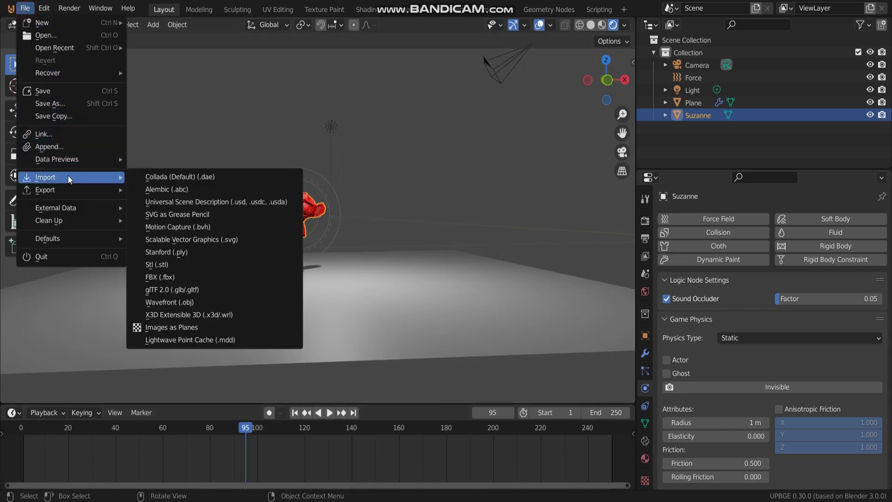
left_click(201, 340)
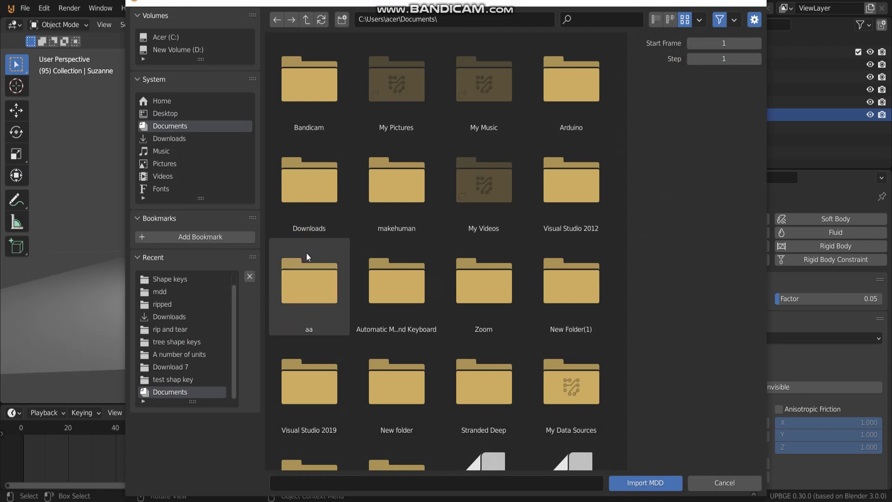
left_click(180, 278)
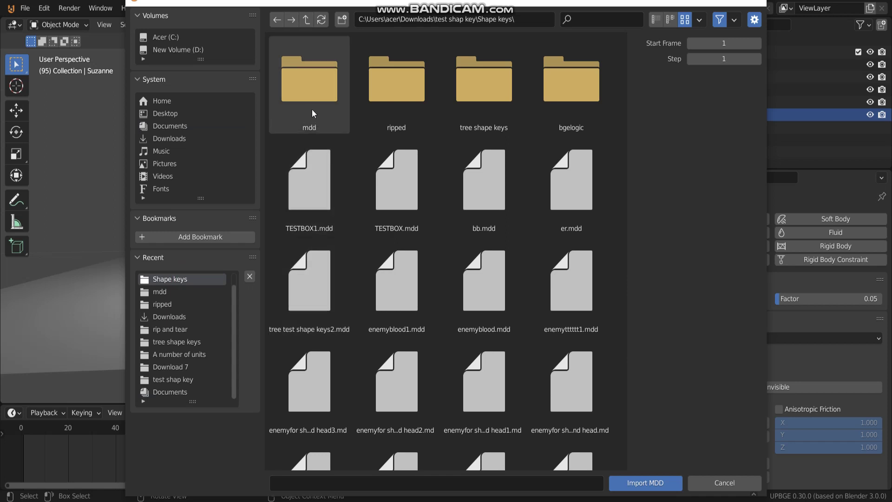
left_click(164, 292)
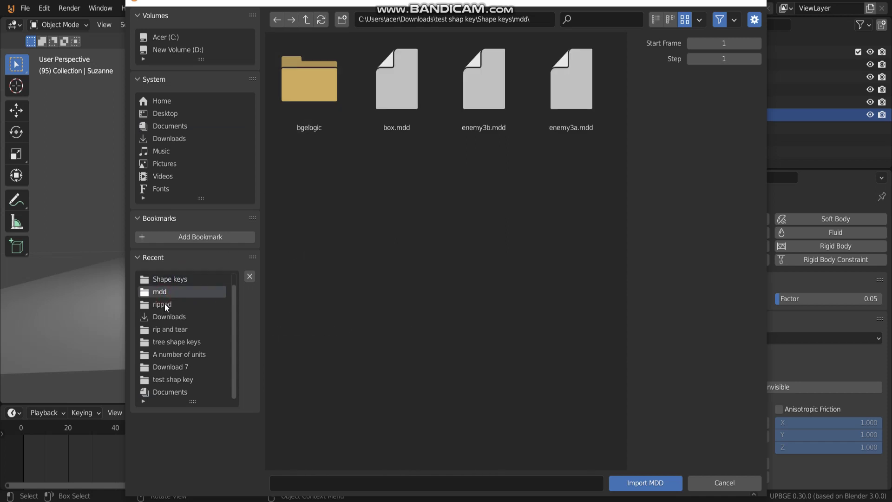
left_click(169, 318)
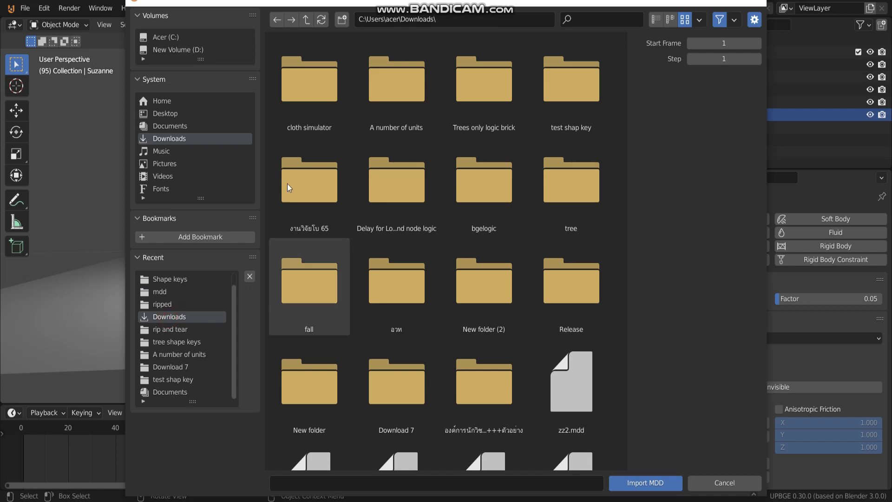
double_click(299, 105)
left_click(317, 80)
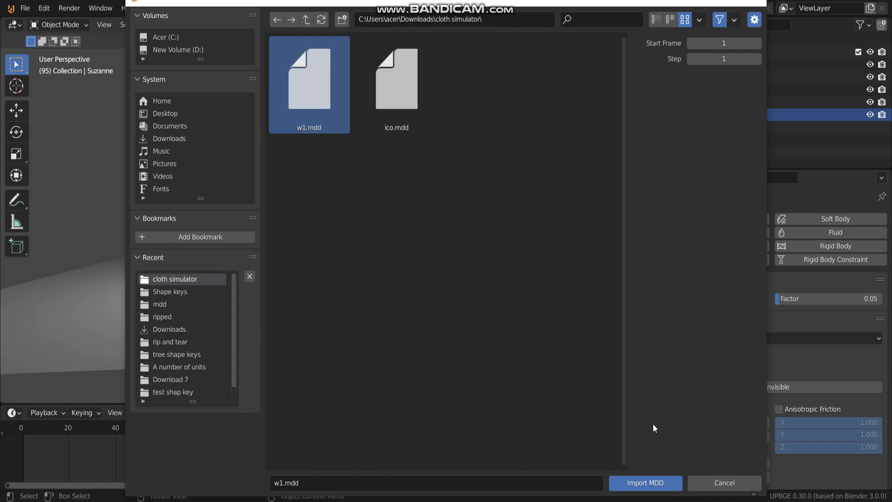
left_click(650, 483)
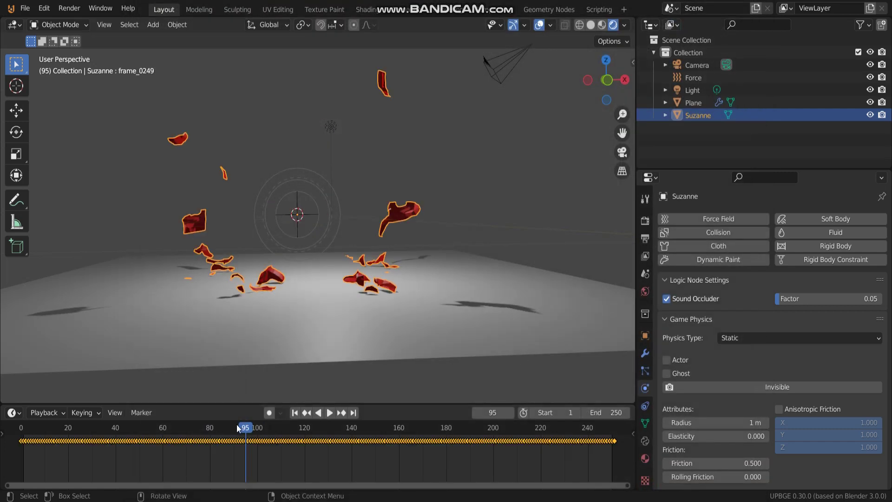
- Play the imported explosion backward and forward, stop at frame 250, and enlarge the bottom editor
key("ctrl+shift+space")
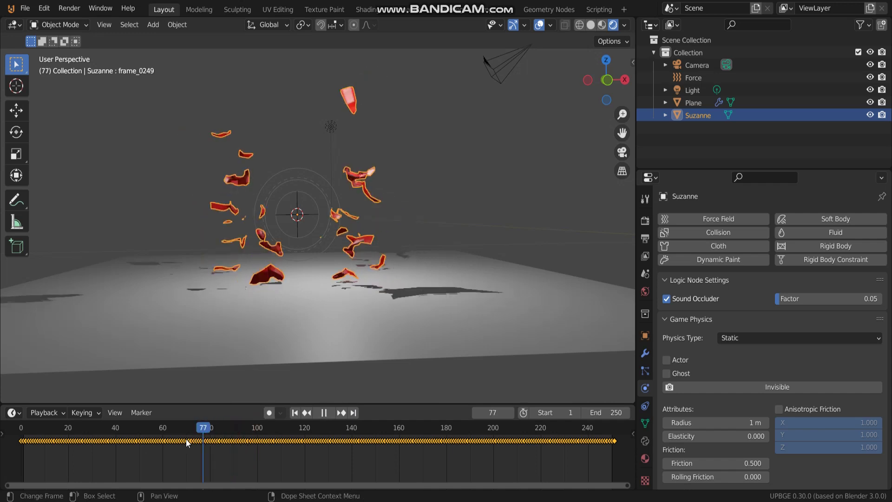
left_click_drag(52, 444, 21, 449)
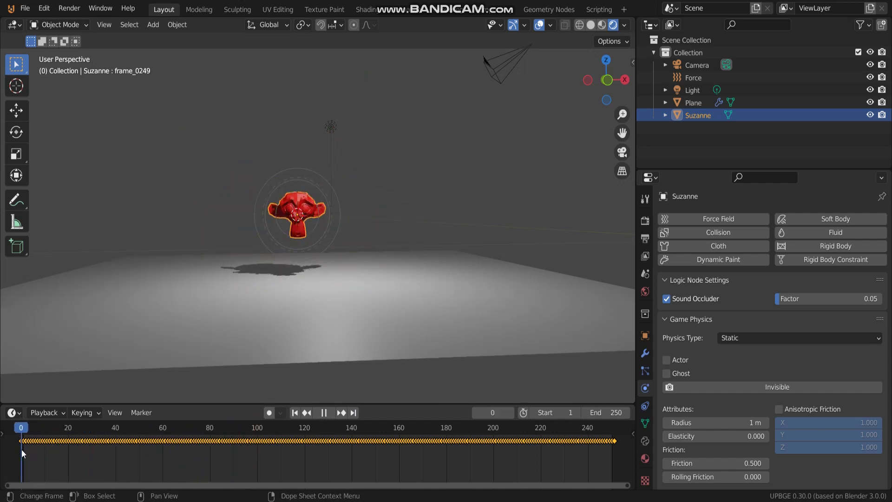
key("ctrl+shift+space")
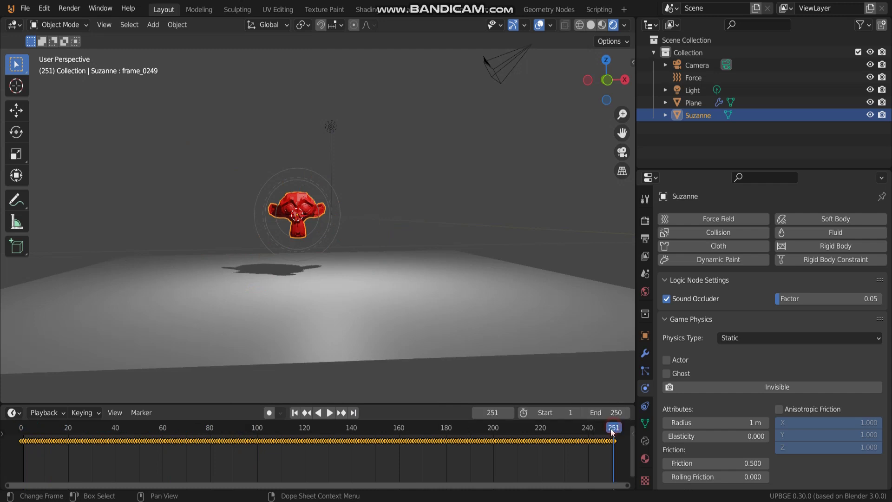
left_click_drag(534, 428, 78, 447)
left_click_drag(459, 460, 610, 460)
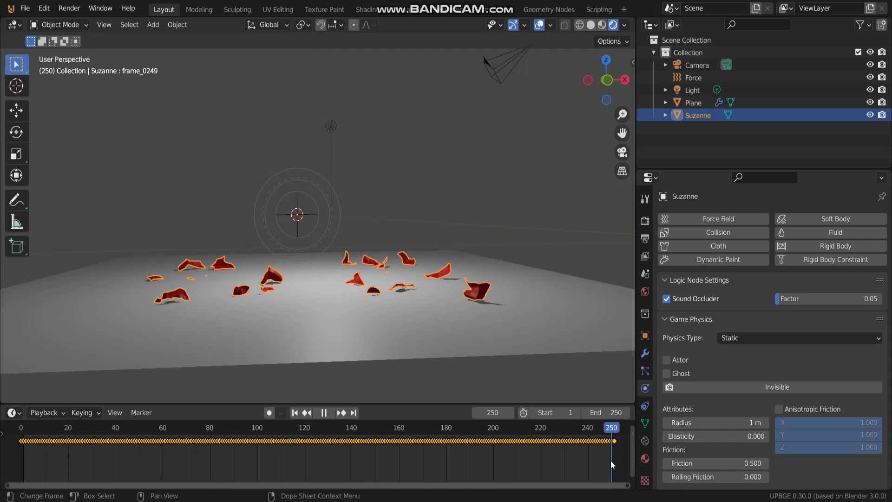
key("space")
left_click_drag(457, 405, 450, 345)
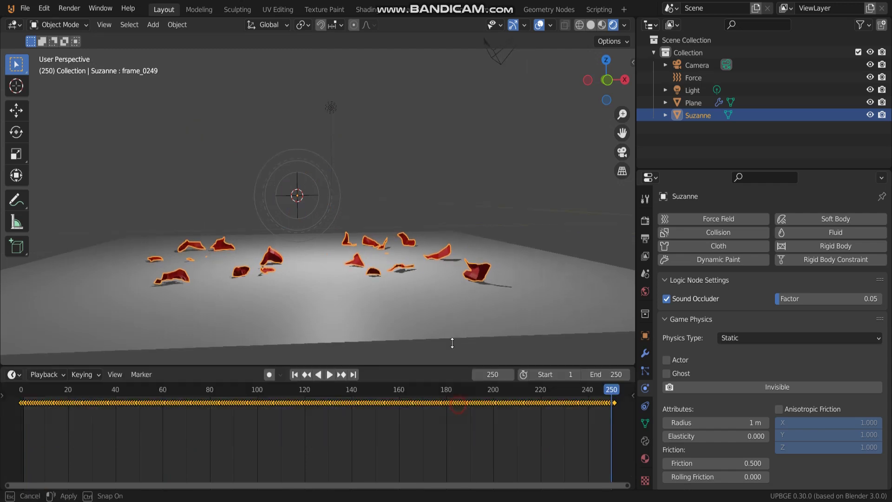
- Switch the bottom area to the Logic Bricks Editor and add an Always sensor and an Action actuator
left_click(13, 352)
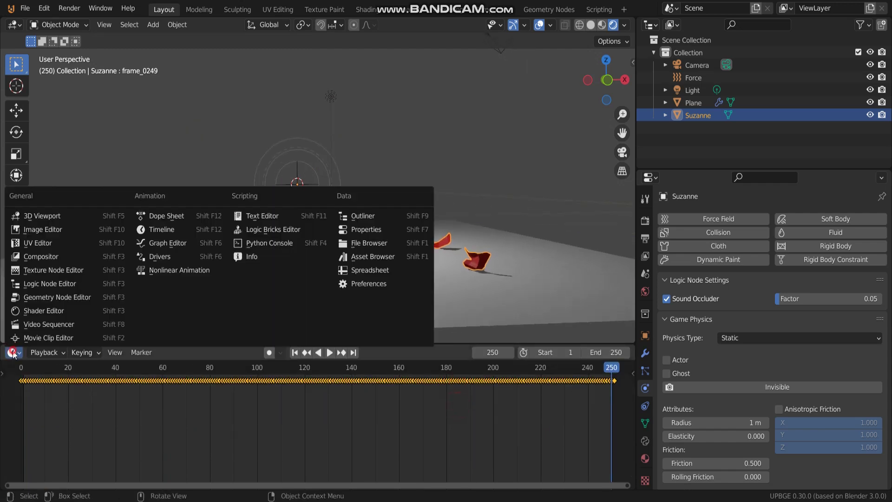
left_click(294, 233)
left_click(124, 389)
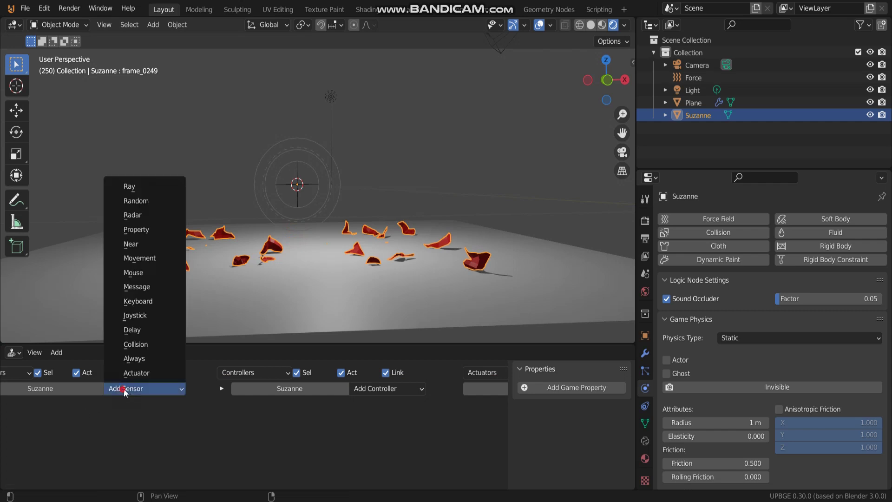
left_click(137, 359)
scroll(460, 402, "right", 4, "ctrl")
left_click(447, 389)
left_click(453, 373)
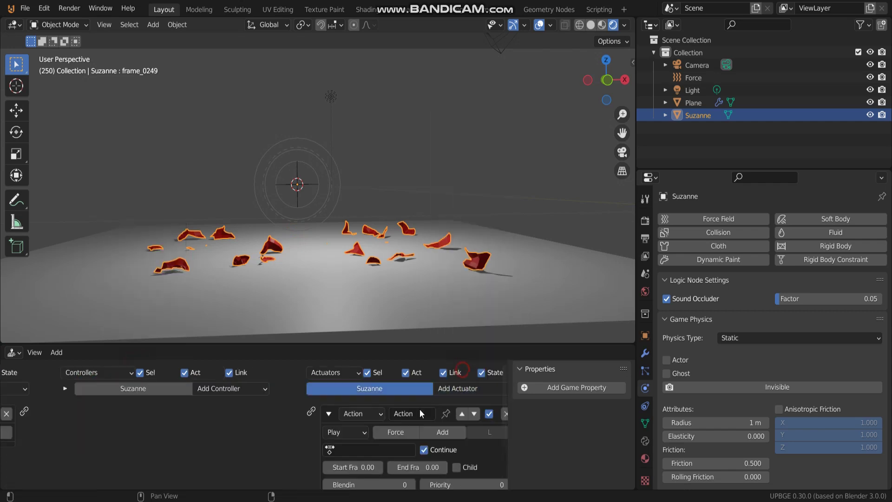
- Set the actuator to KeyAction, frames 1–250, Loop End mode, and link the Always sensor to it
left_click(329, 449)
left_click(363, 317)
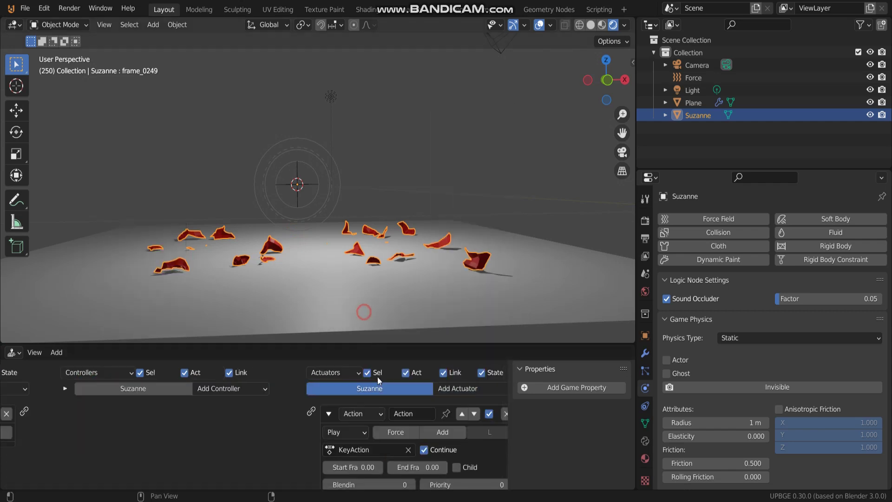
left_click(379, 467)
left_click(423, 467)
type("250")
key("Return")
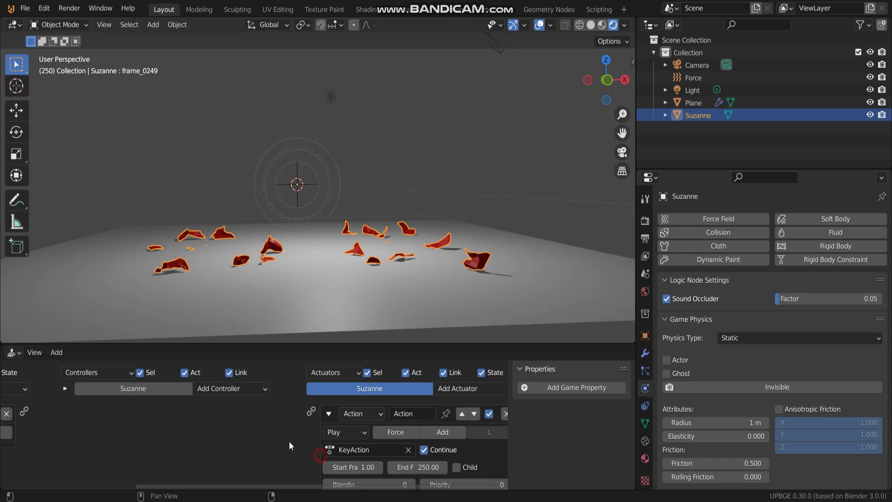
scroll(289, 441, "down", 3)
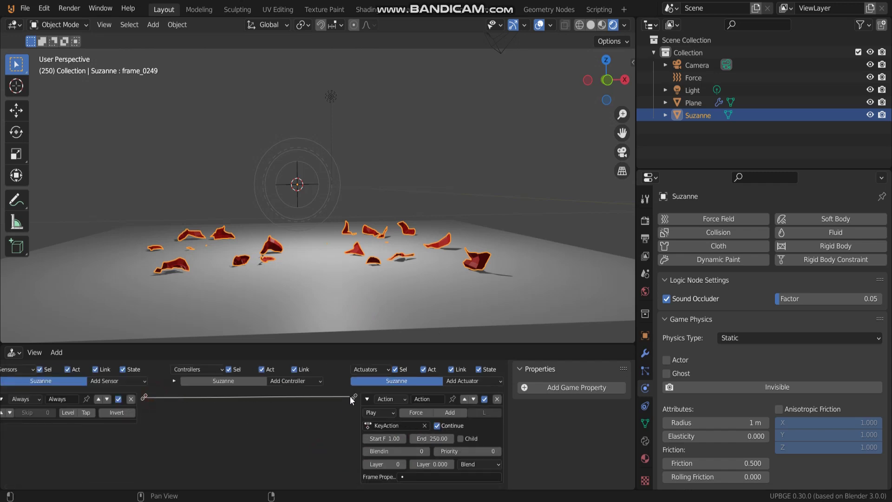
left_click_drag(349, 396, 353, 396)
left_click(378, 412)
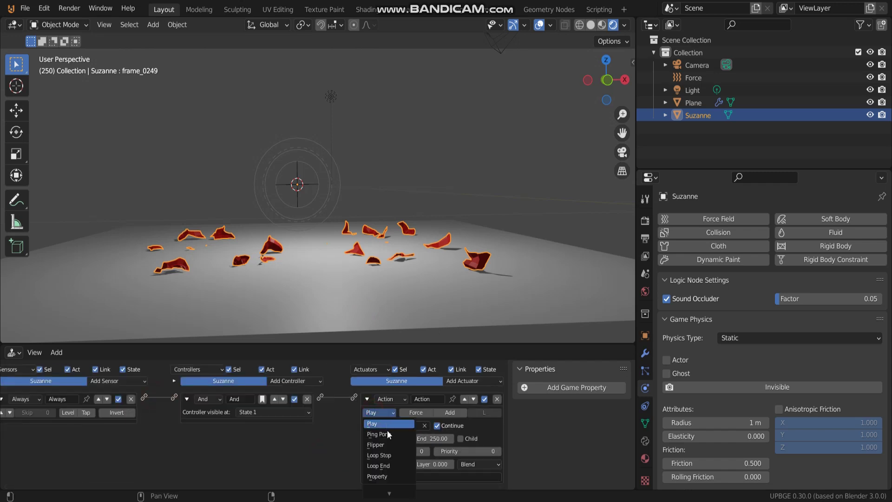
left_click(388, 464)
- Press P in the viewport to run the game and watch Suzanne burst apart
key("p")
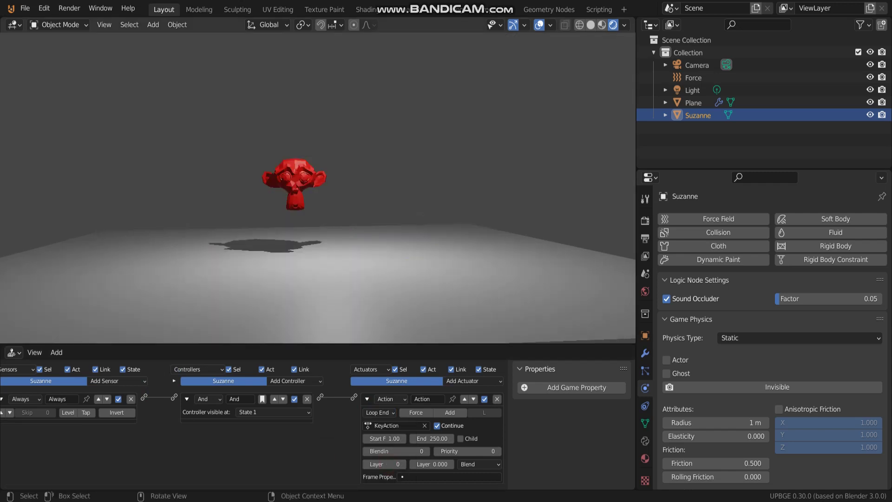